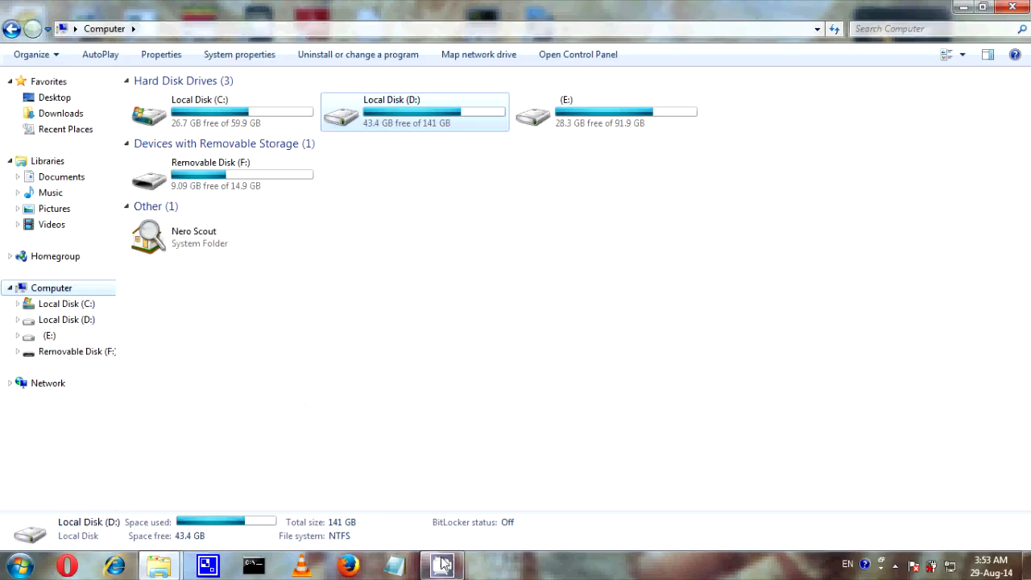
Launch Adobe Photoshop, open the Untitled.jpg portrait from Local Disk (D:) and maximize its document window
click(19, 566)
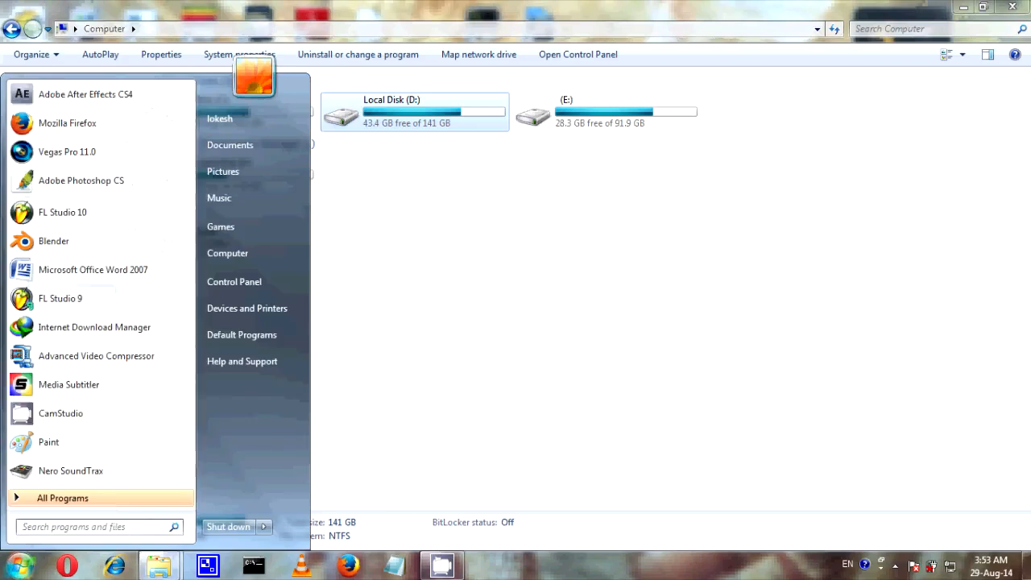
click(80, 180)
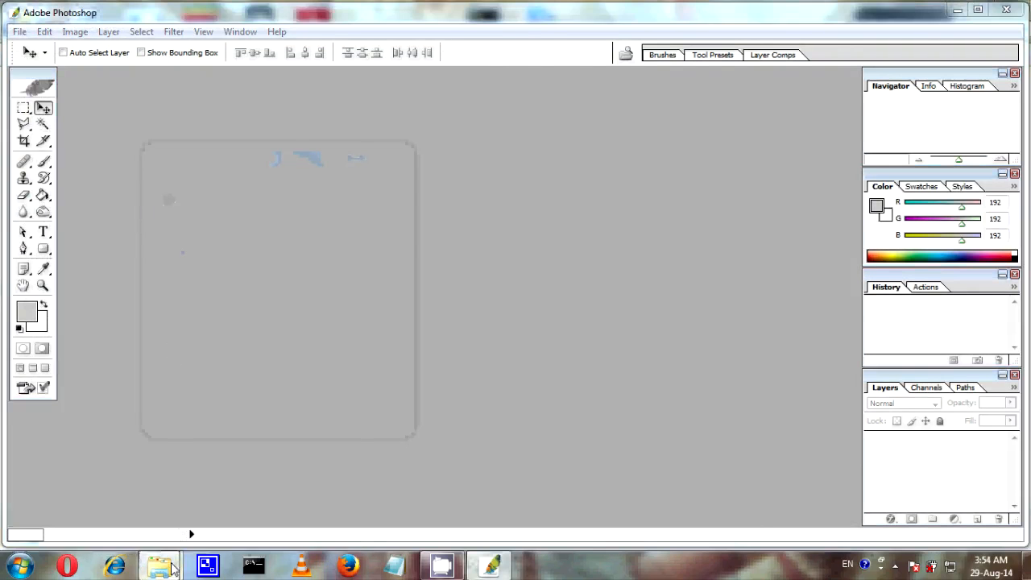
mouse_move(159, 566)
click(155, 504)
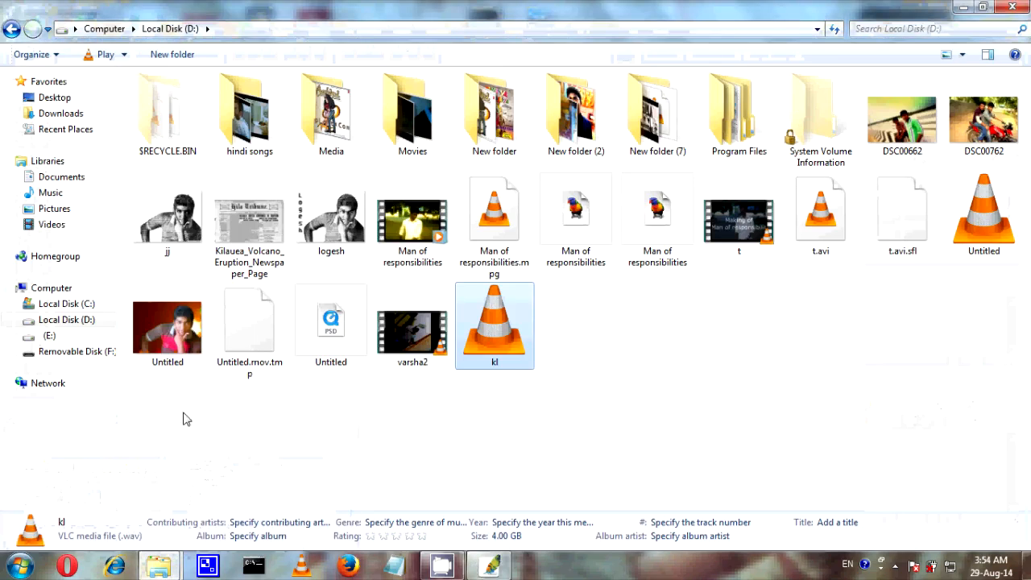
drag(167, 326, 417, 386)
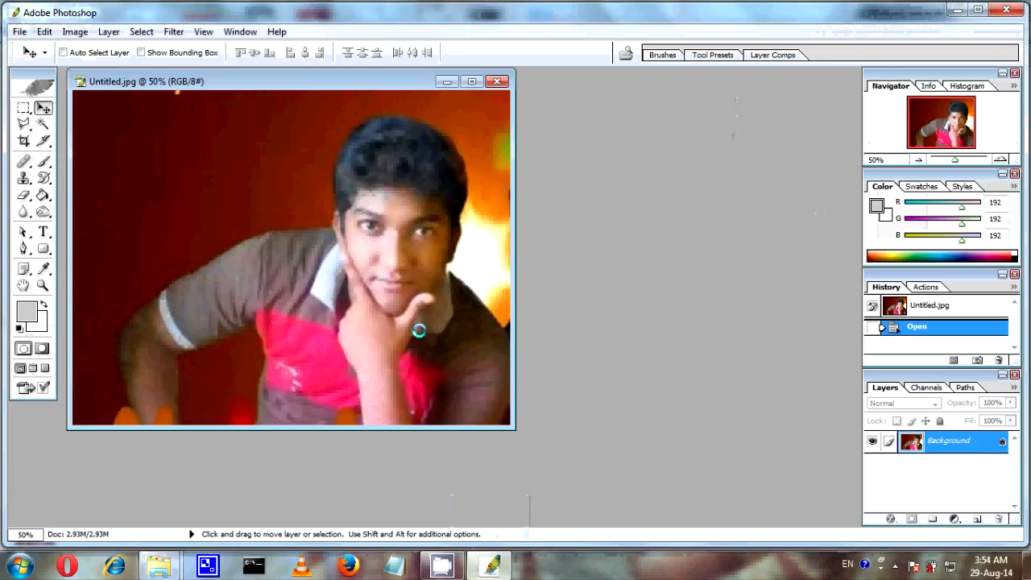
click(474, 83)
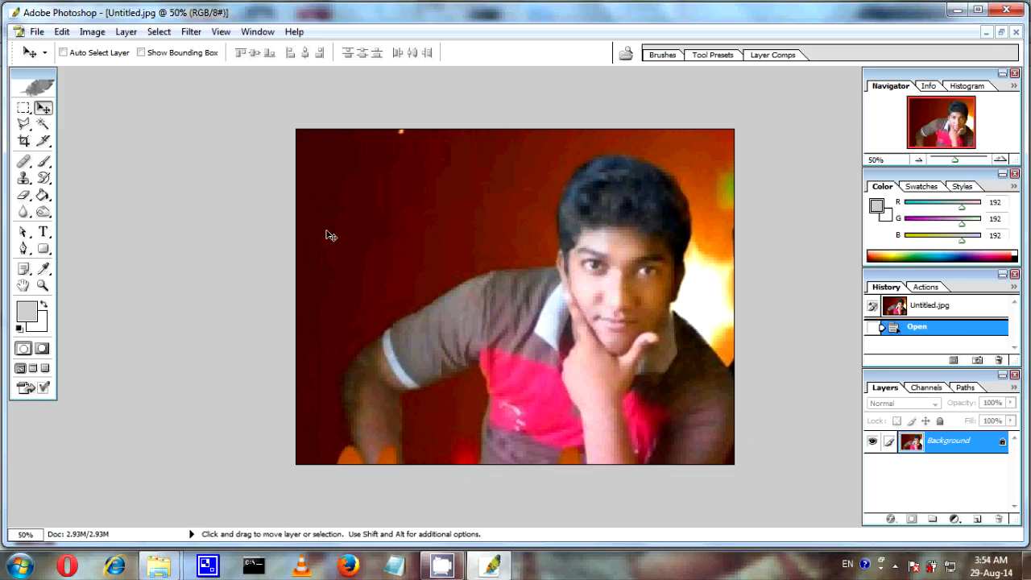
Trace the man's outline with the Magnetic Lasso, leaving out the gap under his arm, and cut the selection to a new layer
click(25, 125)
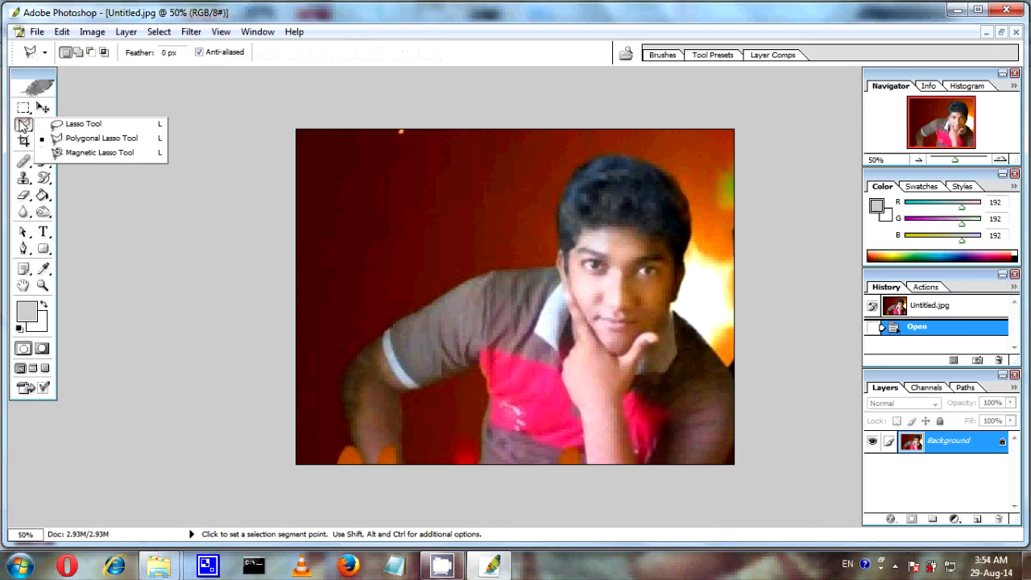
click(89, 152)
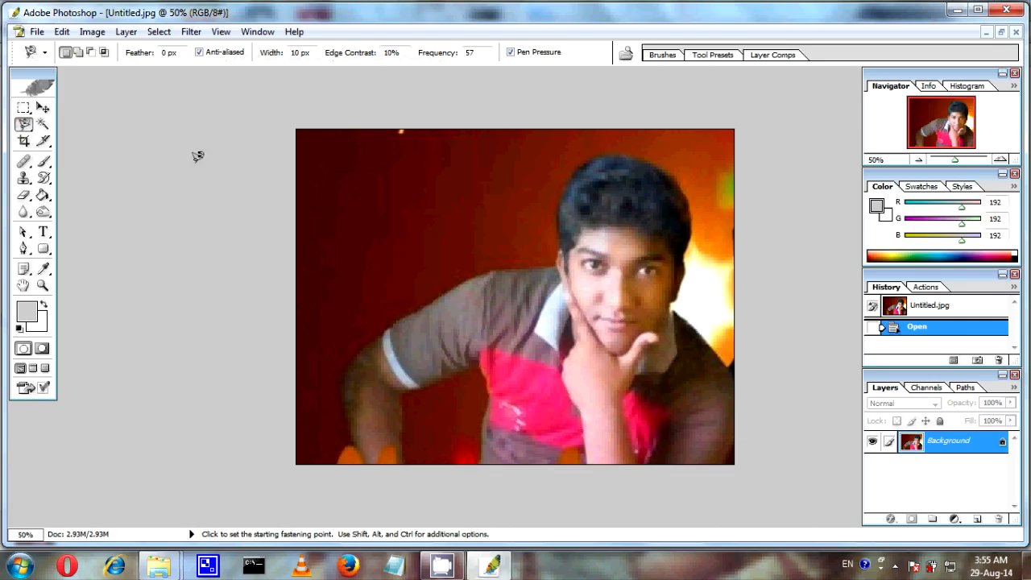
click(355, 456)
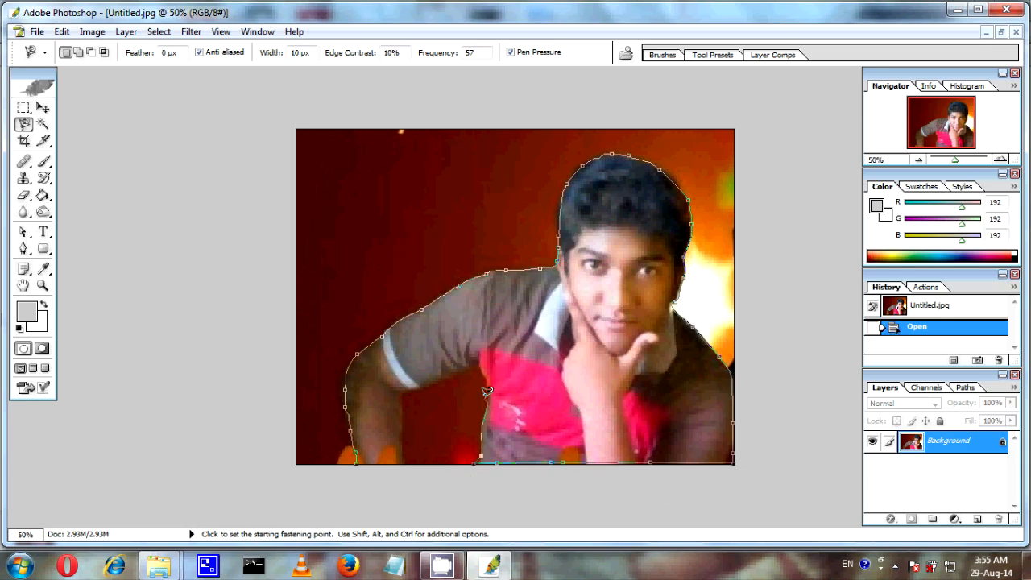
click(357, 462)
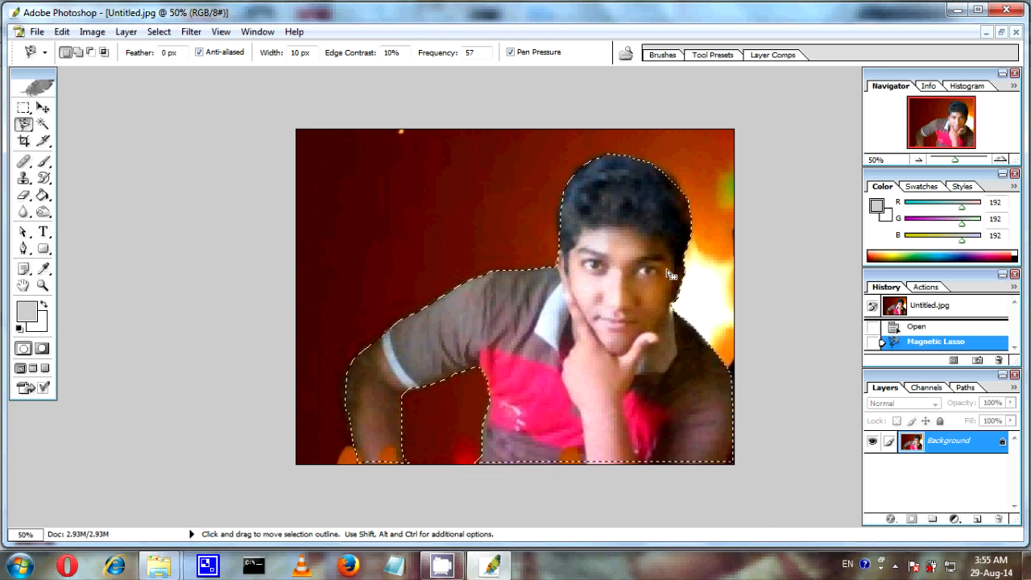
right_click(613, 250)
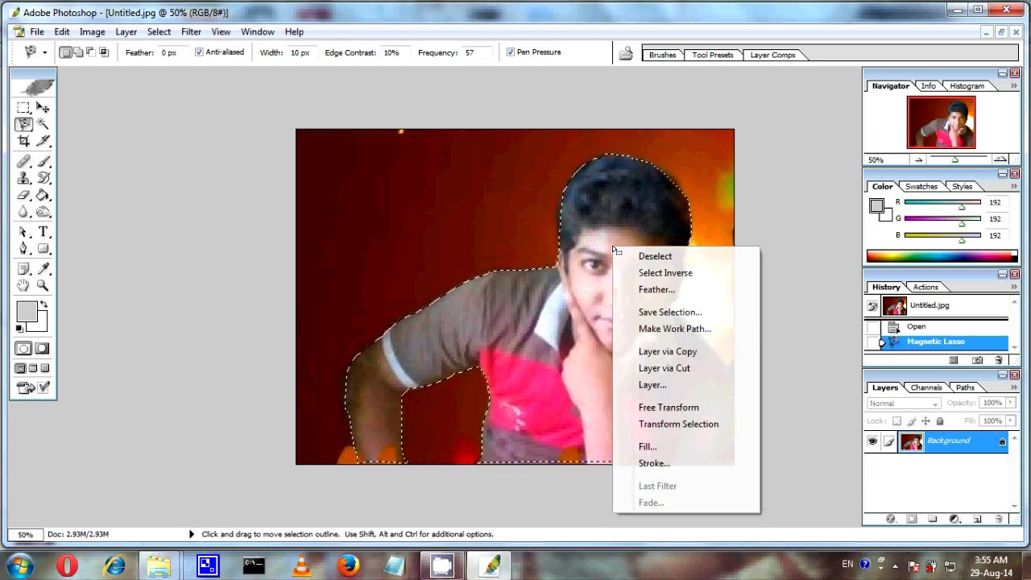
click(657, 368)
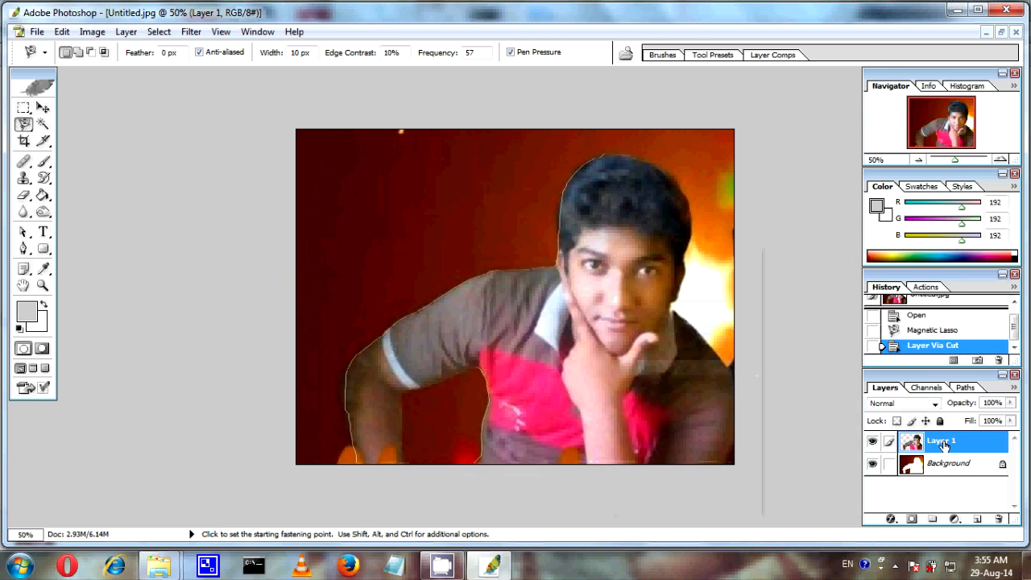
Delete the Background layer so that only the cut-out man is kept
click(934, 472)
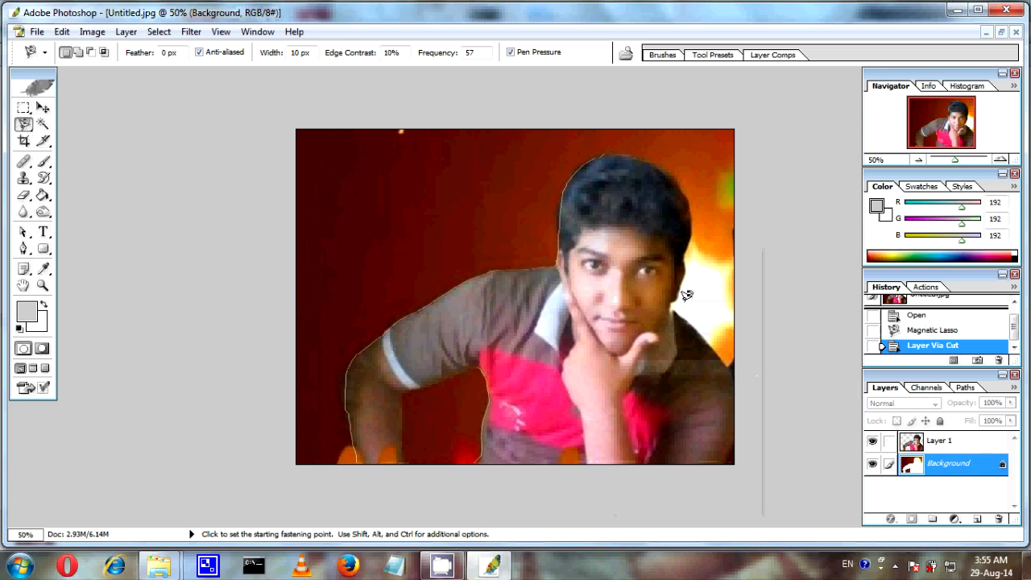
right_click(934, 466)
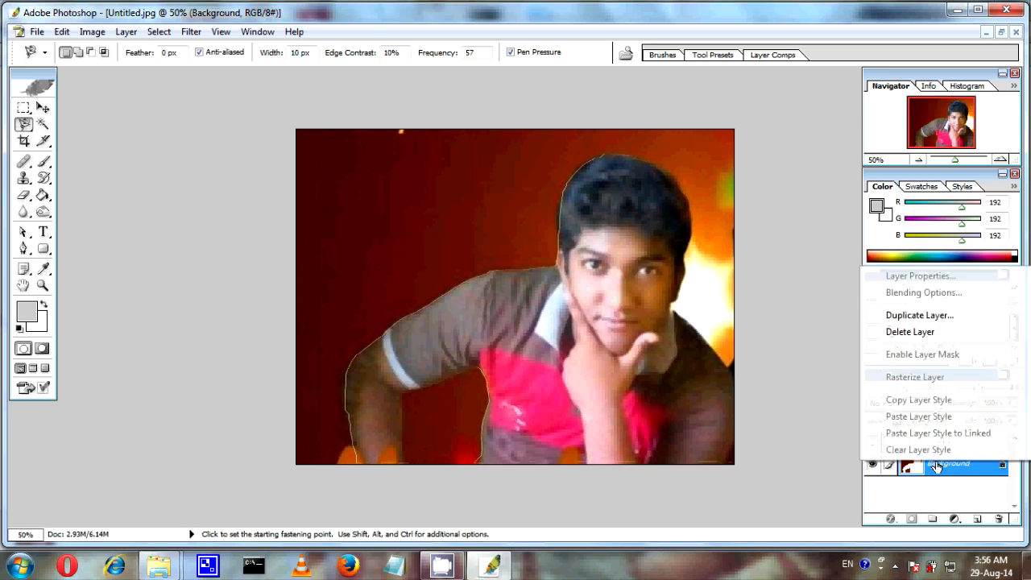
click(926, 333)
click(487, 226)
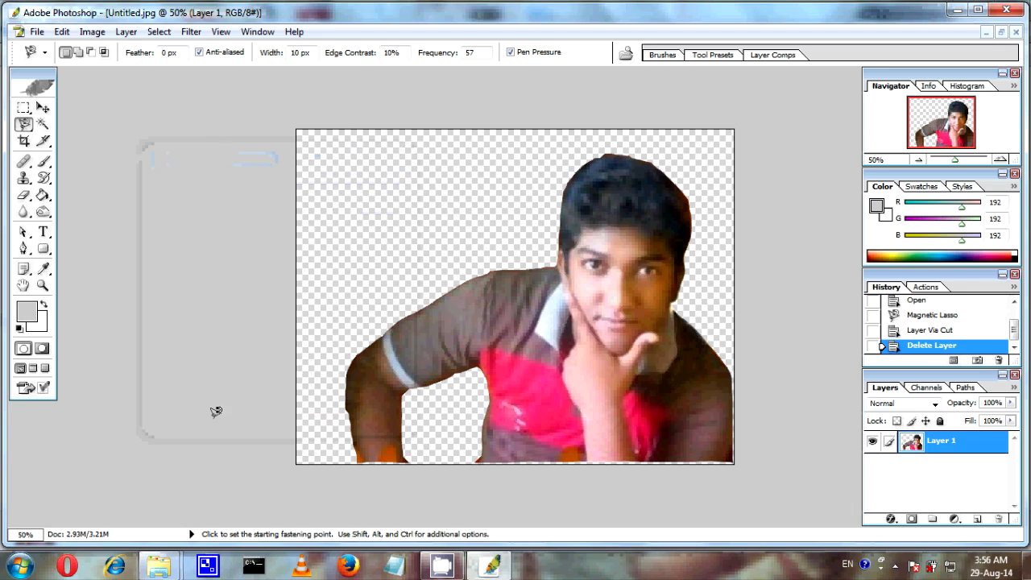
Preview the Kilauea_Volcano_Eruption_Newspaper_Page image from Local Disk (D:) and open it in Photoshop
mouse_move(159, 566)
click(143, 483)
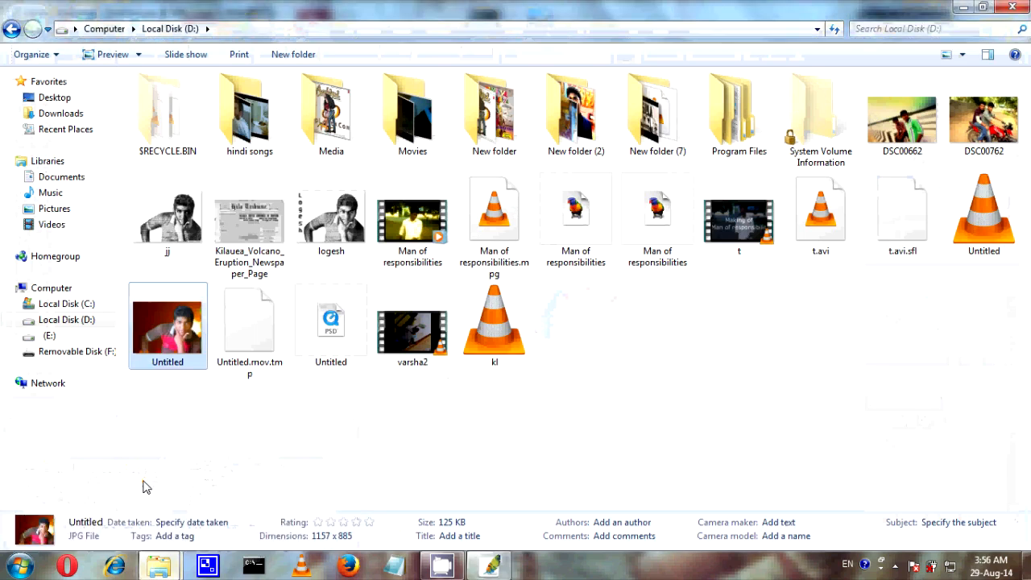
click(250, 243)
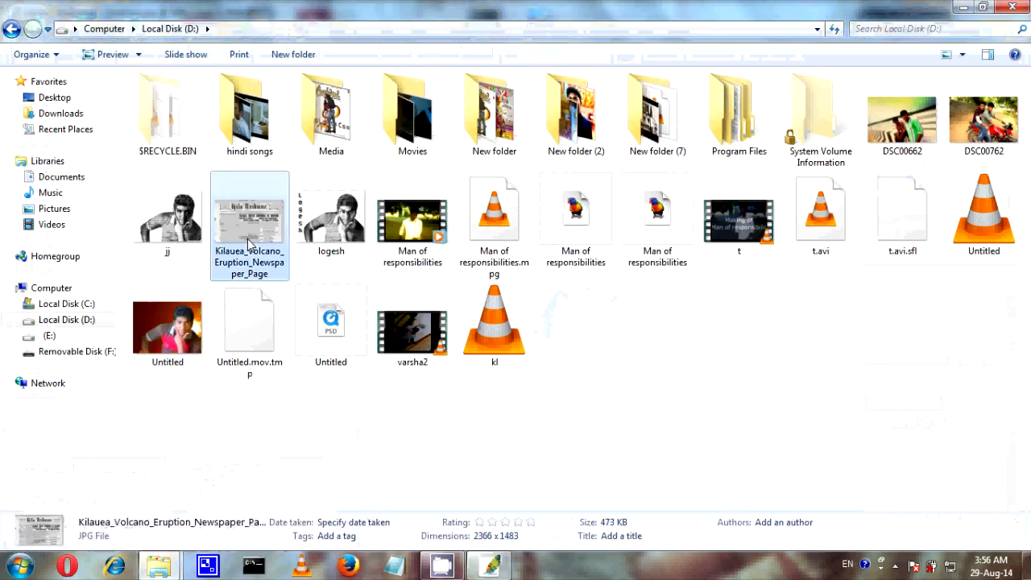
double_click(248, 240)
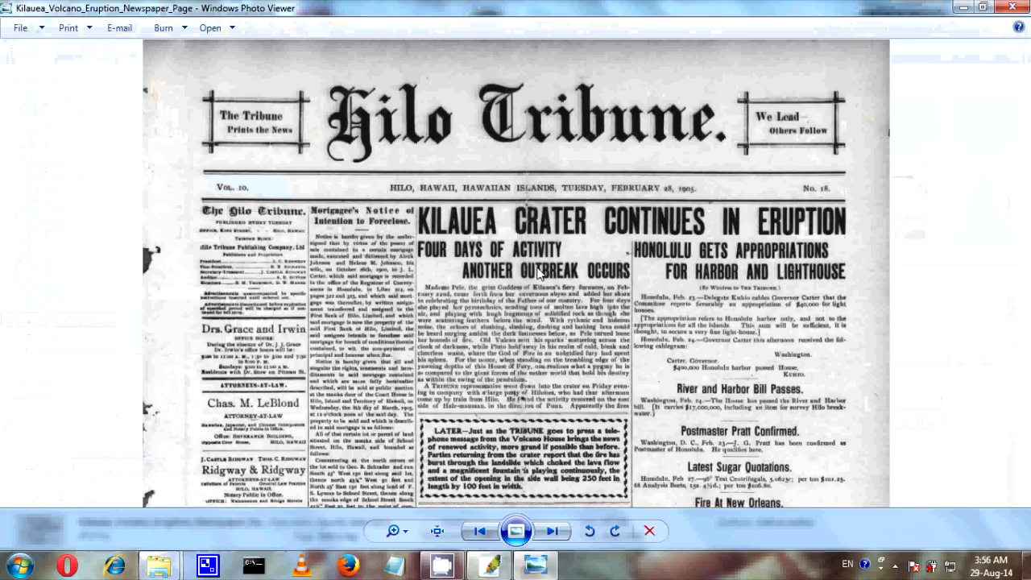
click(1013, 8)
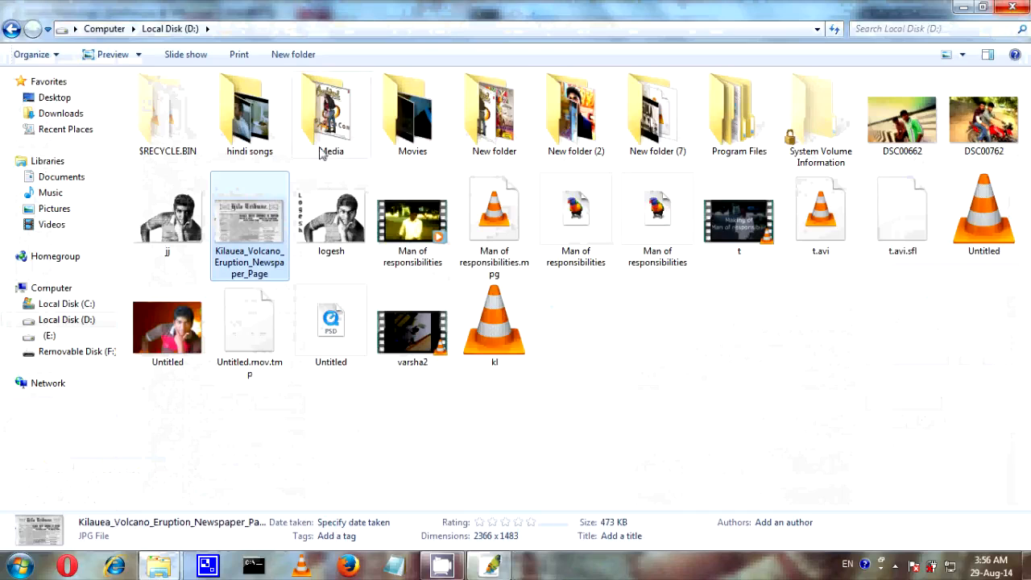
click(490, 565)
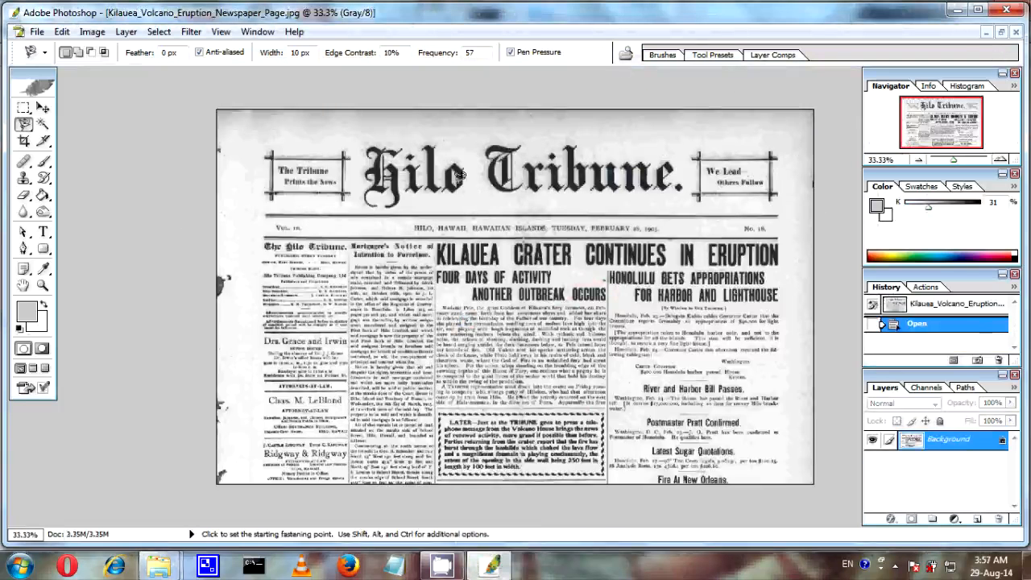
Copy the newspaper page into the Untitled.jpg document as a new layer with the Move tool and place it over the whole canvas
click(1001, 32)
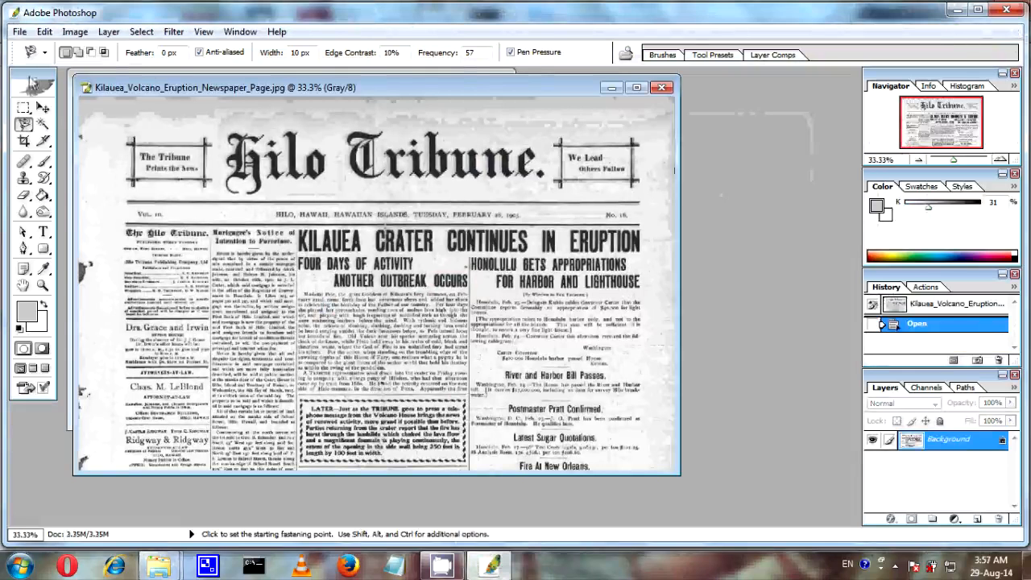
click(43, 107)
drag(161, 88, 499, 79)
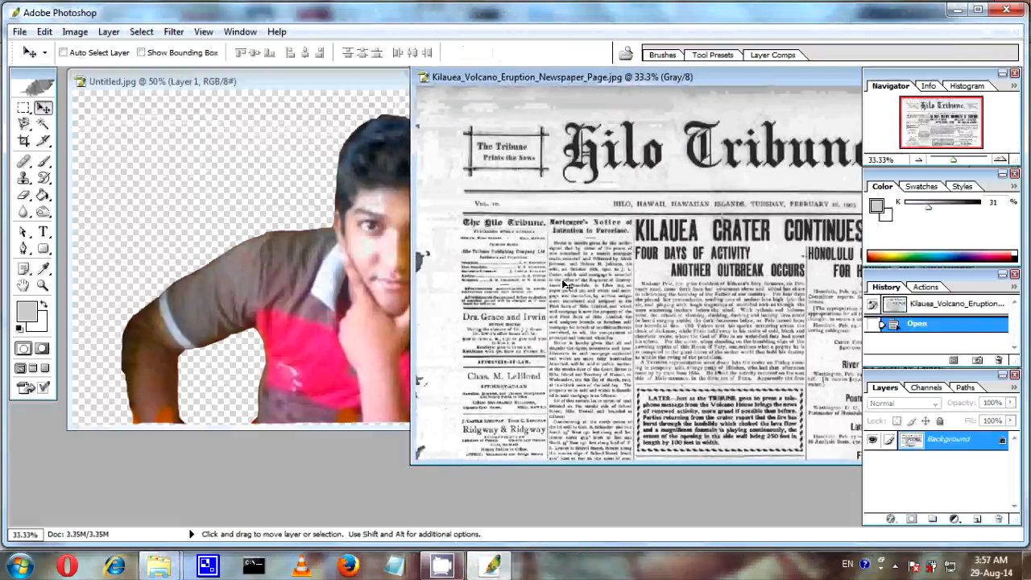
drag(564, 285, 379, 232)
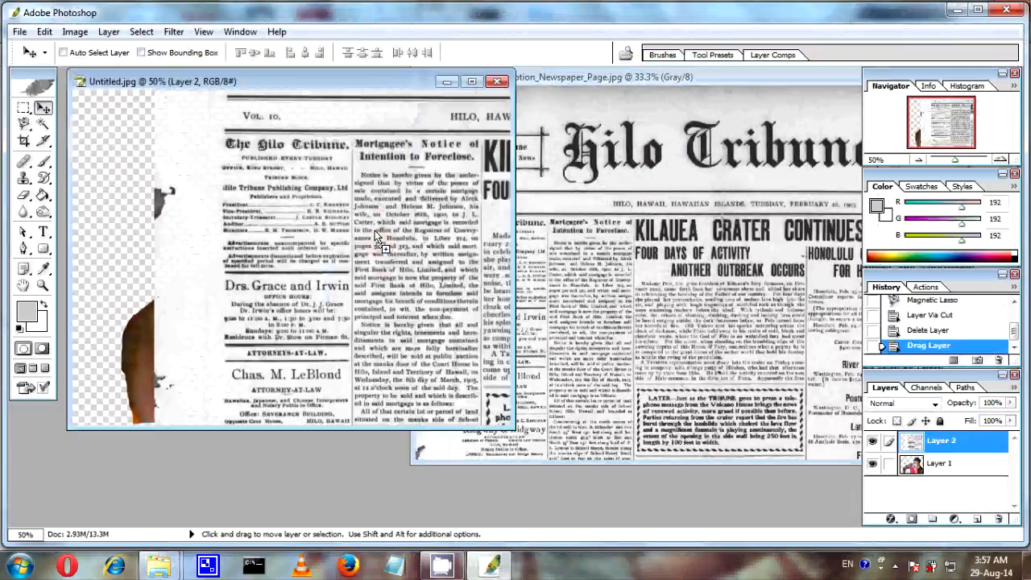
click(472, 81)
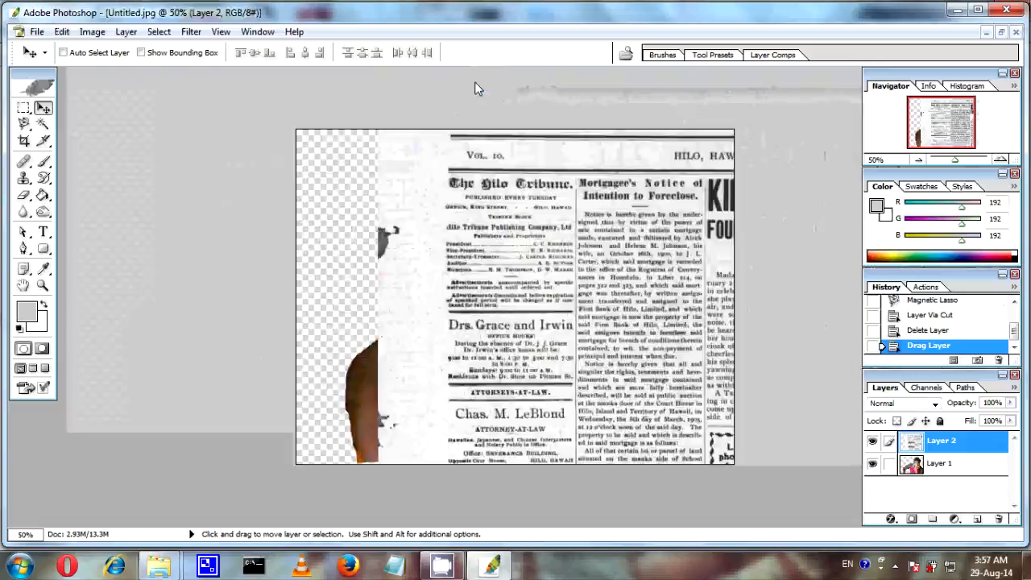
drag(818, 231, 574, 56)
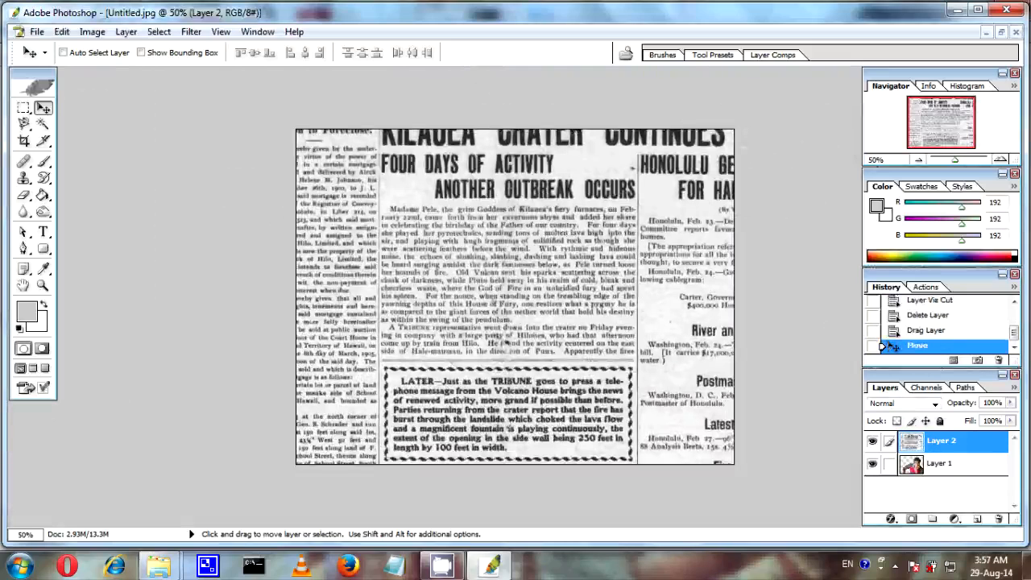
Set the blending mode of the newspaper layer, Layer 2, to Overlay
click(948, 466)
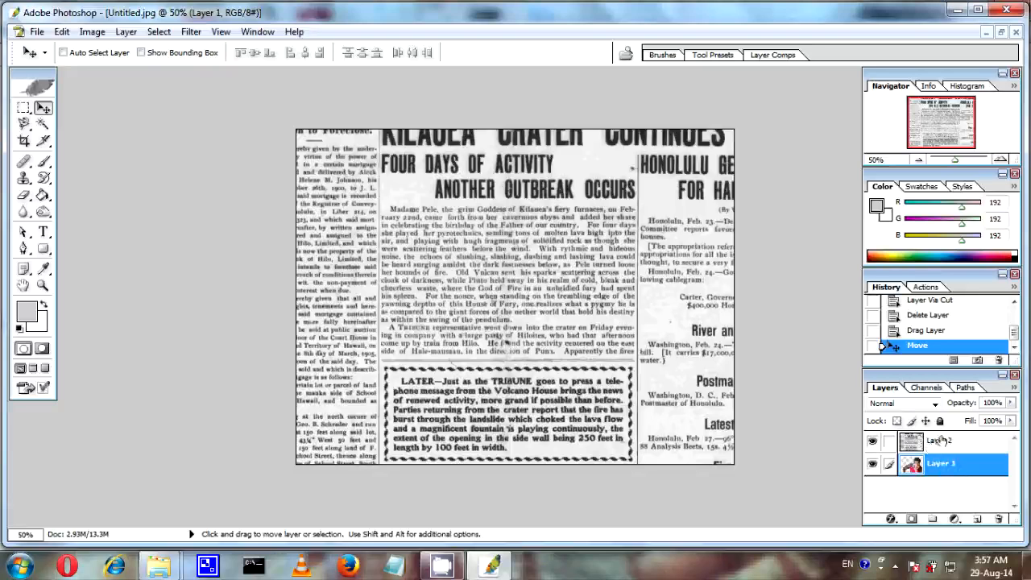
click(941, 440)
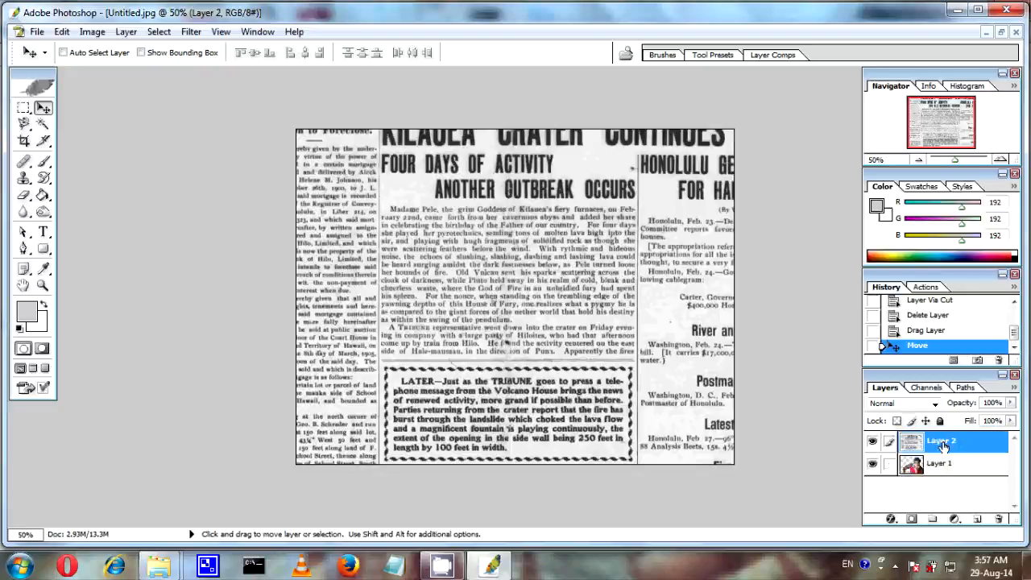
click(903, 409)
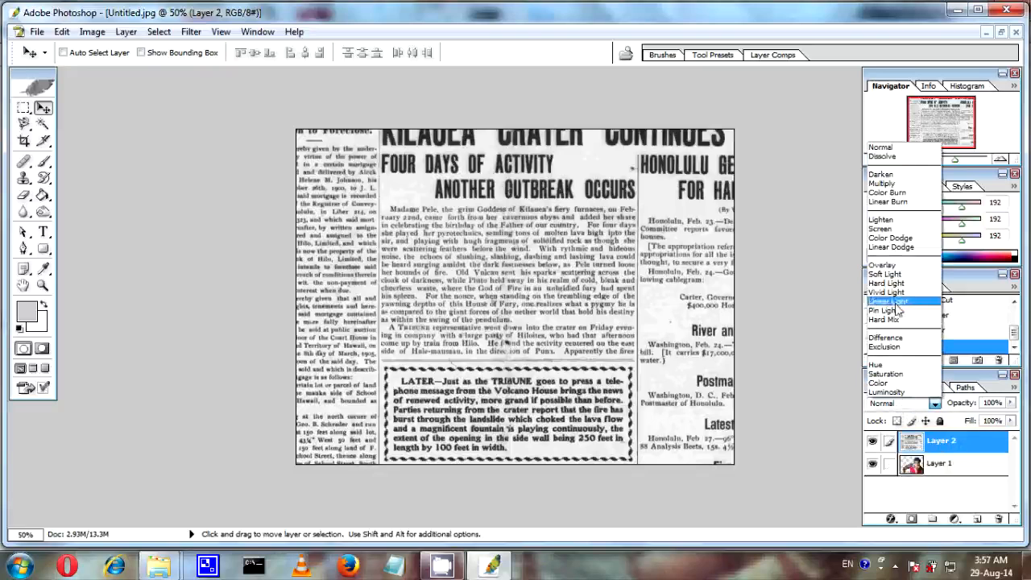
click(885, 265)
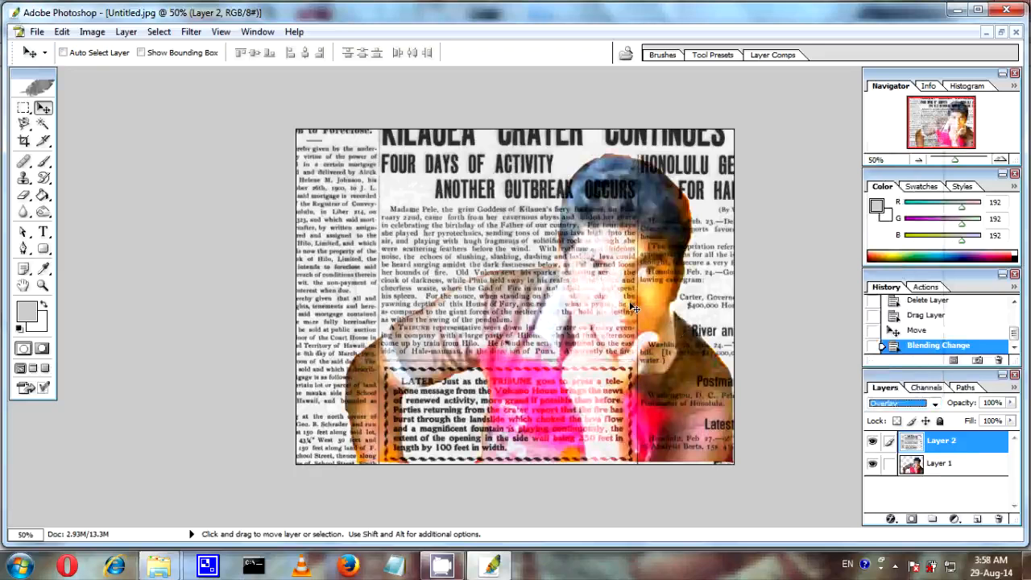
Reposition the newspaper layer so its "KILAUEA CRATER" headline runs across the top of the man's head
drag(556, 247, 611, 266)
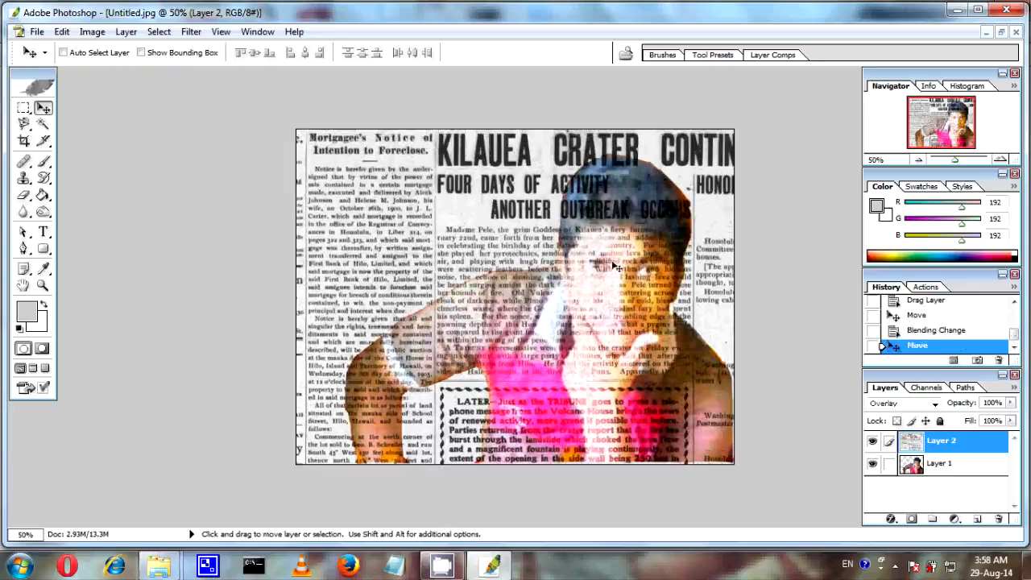
drag(604, 200, 580, 177)
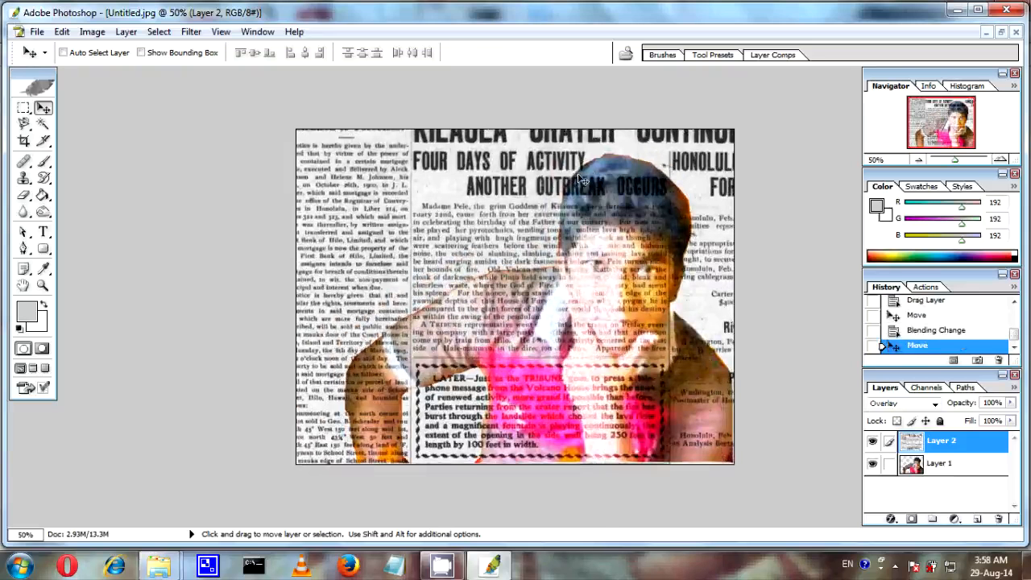
drag(593, 203, 691, 315)
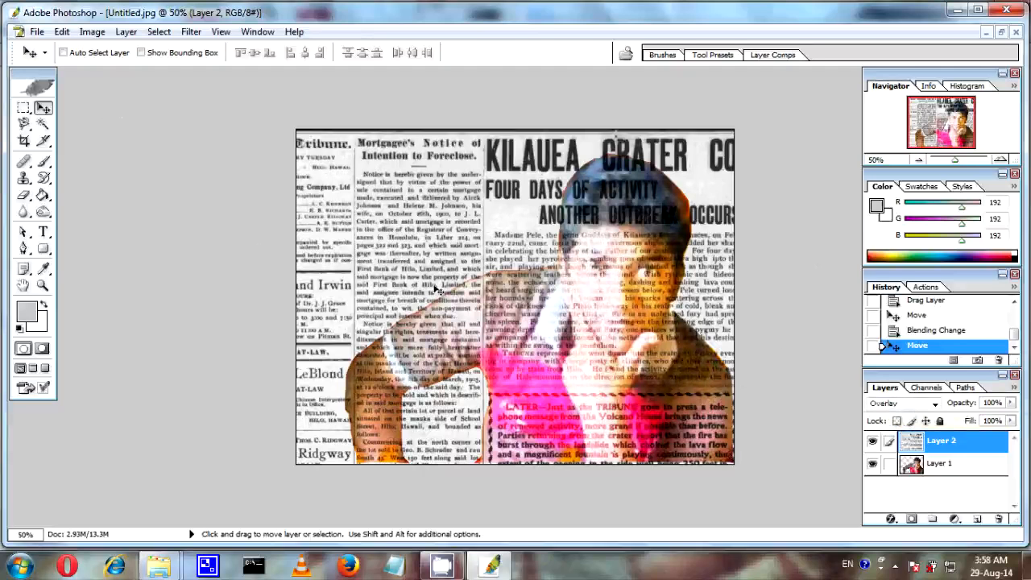
Select the man's silhouette on the newspaper layer with the Polygonal Lasso, leaving out the gap under his arm
click(26, 126)
click(29, 129)
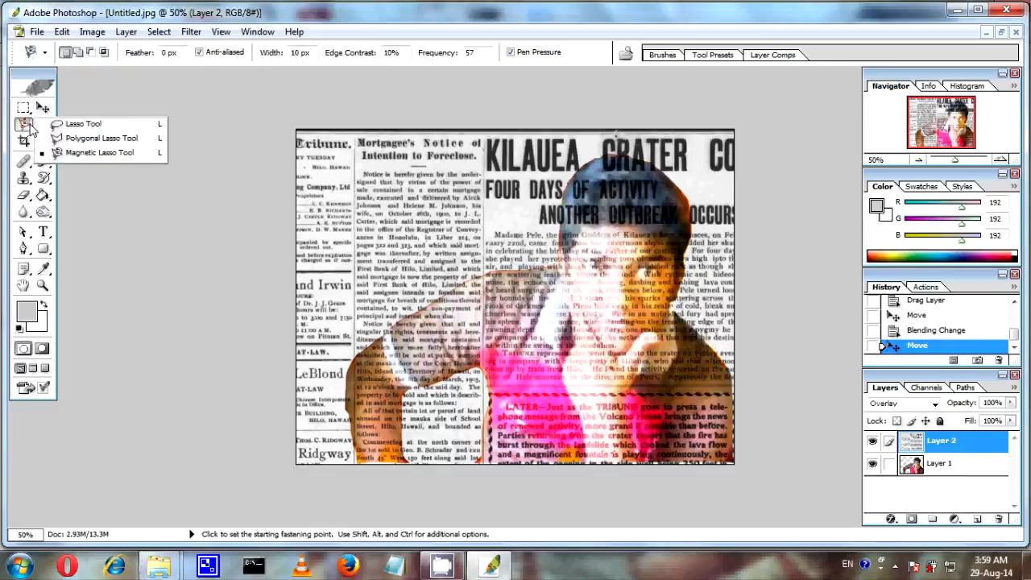
click(70, 140)
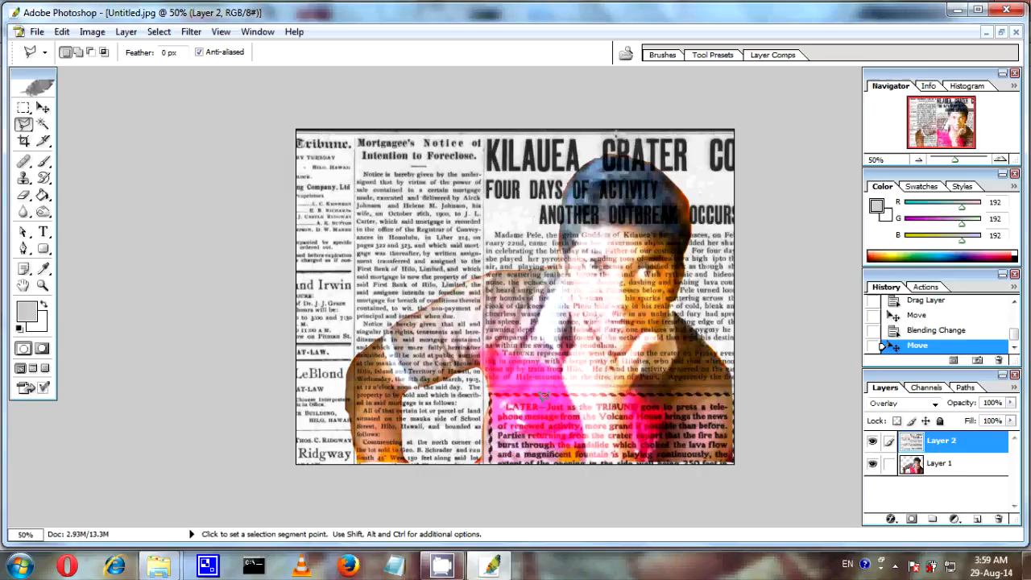
click(351, 455)
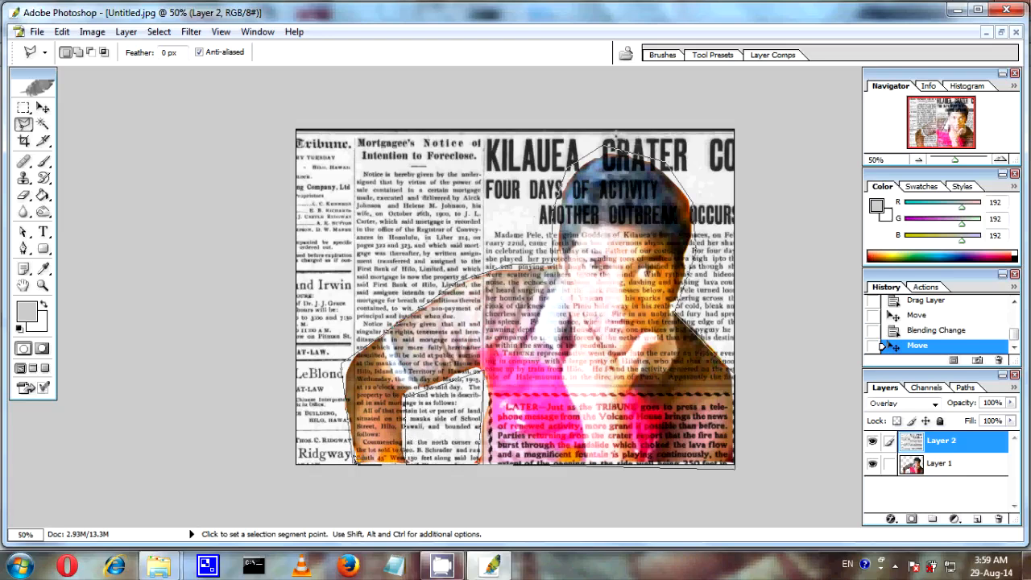
double_click(354, 457)
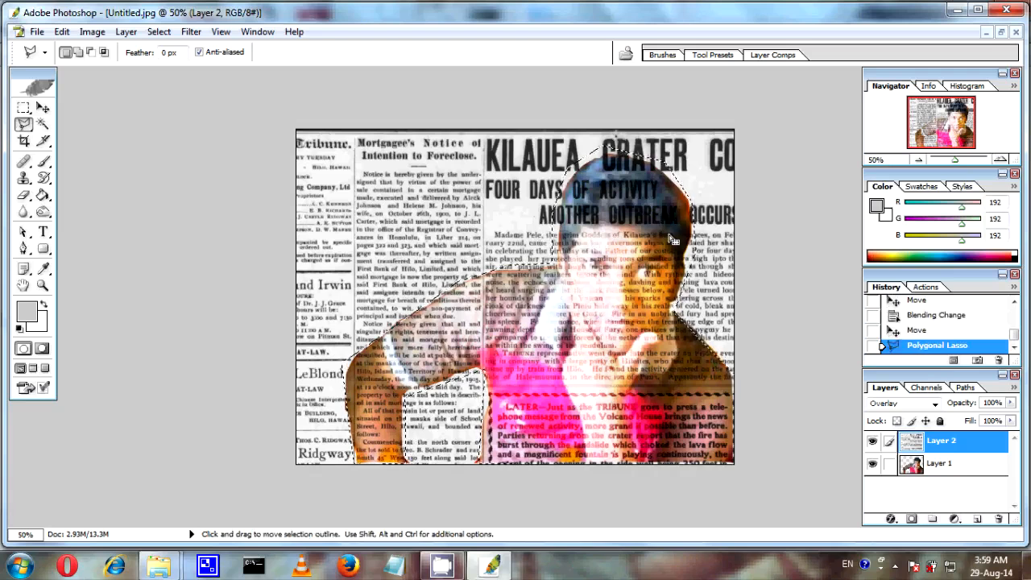
Cut the selected silhouette of the newspaper onto its own layer and delete the leftover newspaper background, Layer 2
right_click(535, 319)
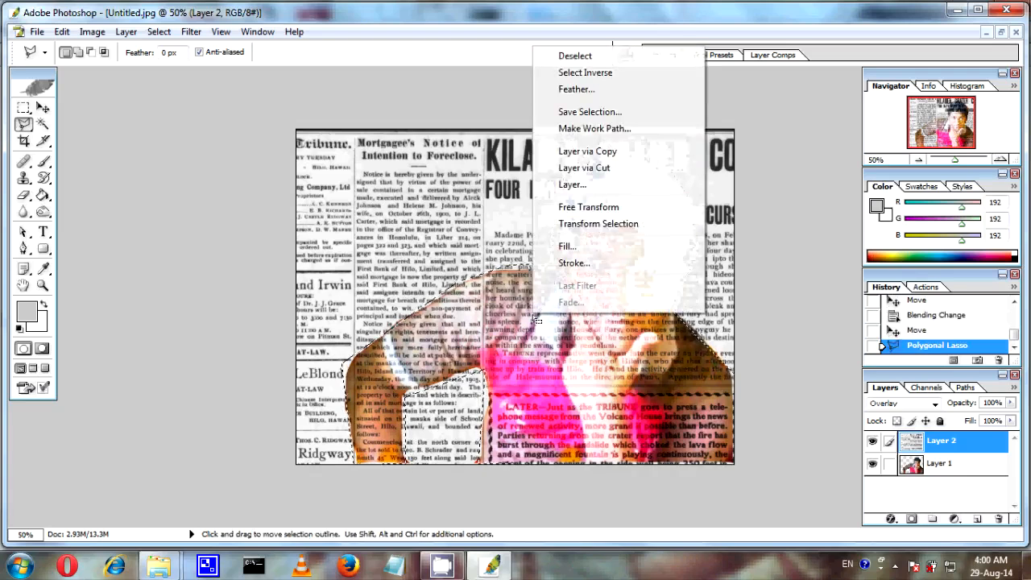
click(598, 174)
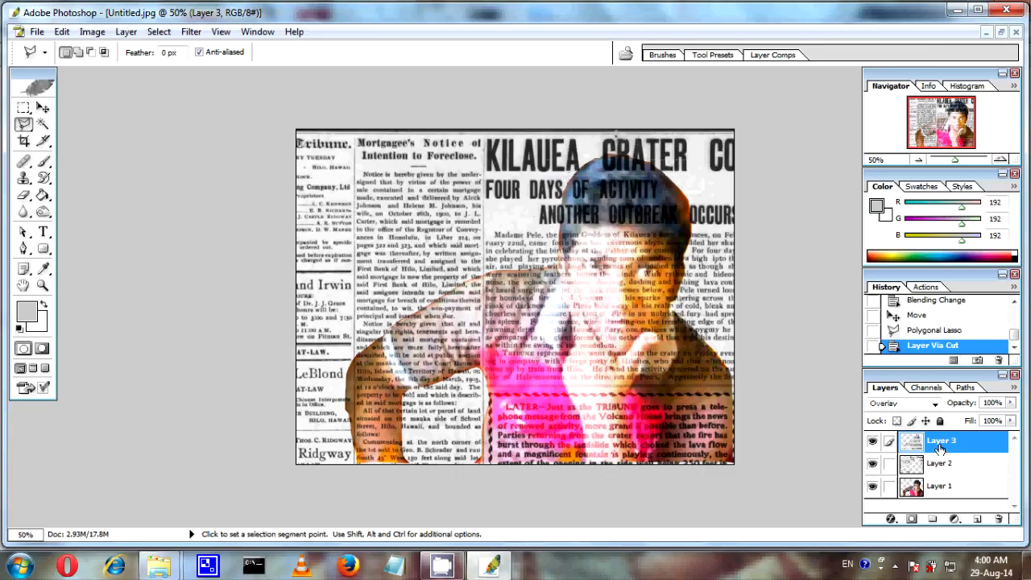
click(938, 472)
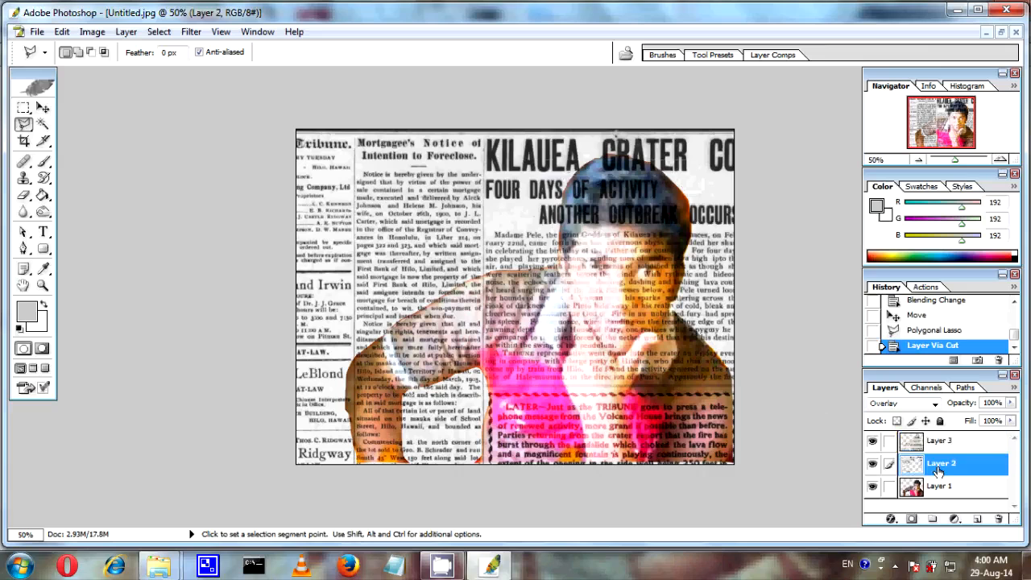
right_click(938, 472)
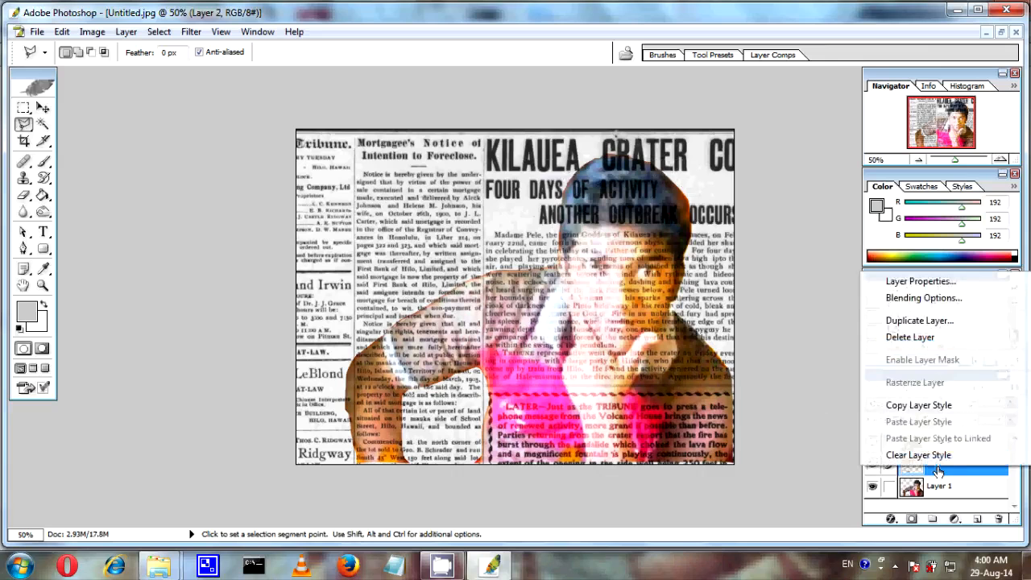
click(934, 335)
click(487, 225)
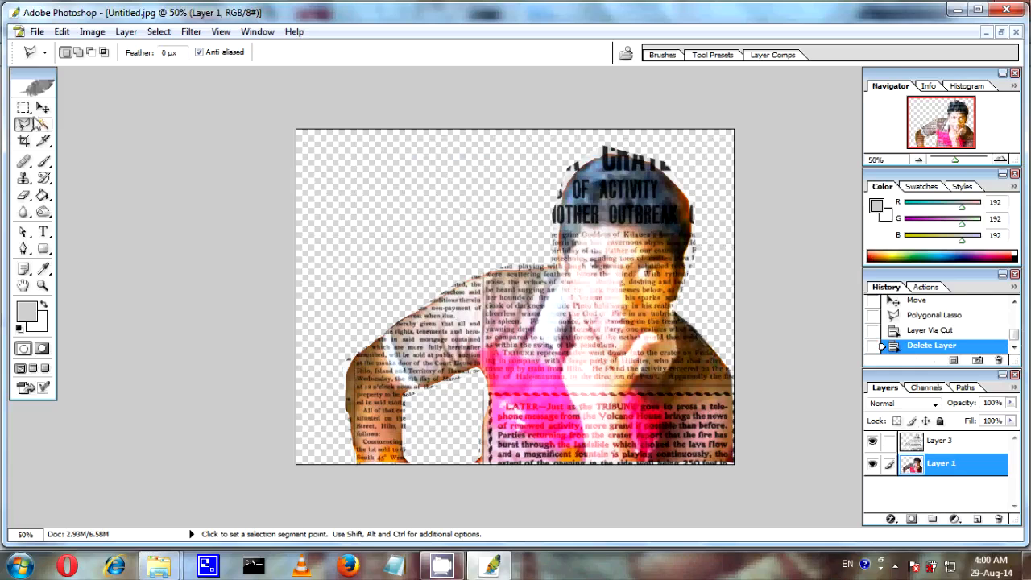
Turn the man's photo on Layer 1 black and white by setting its Hue/Saturation saturation to -100
click(42, 109)
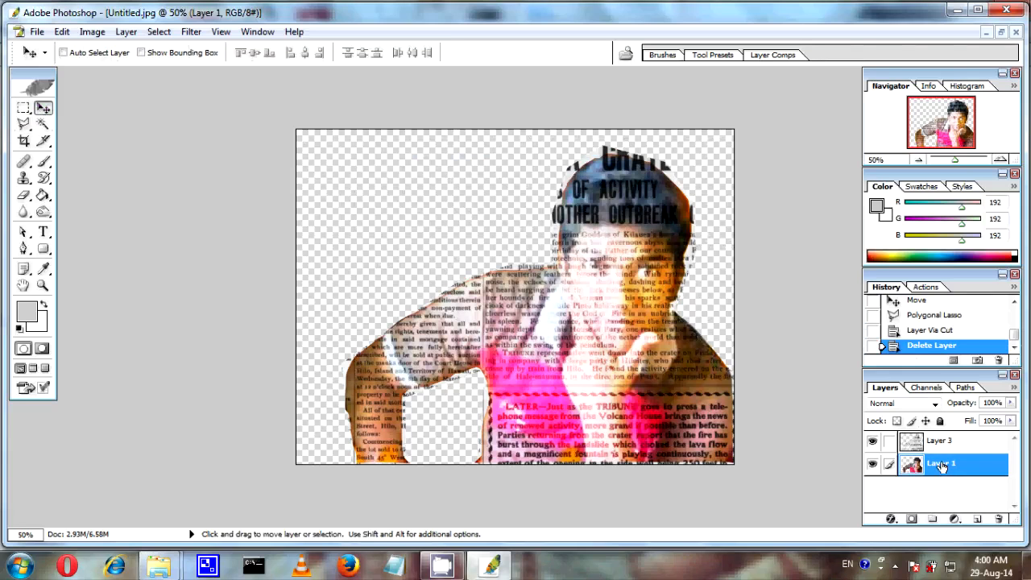
click(99, 35)
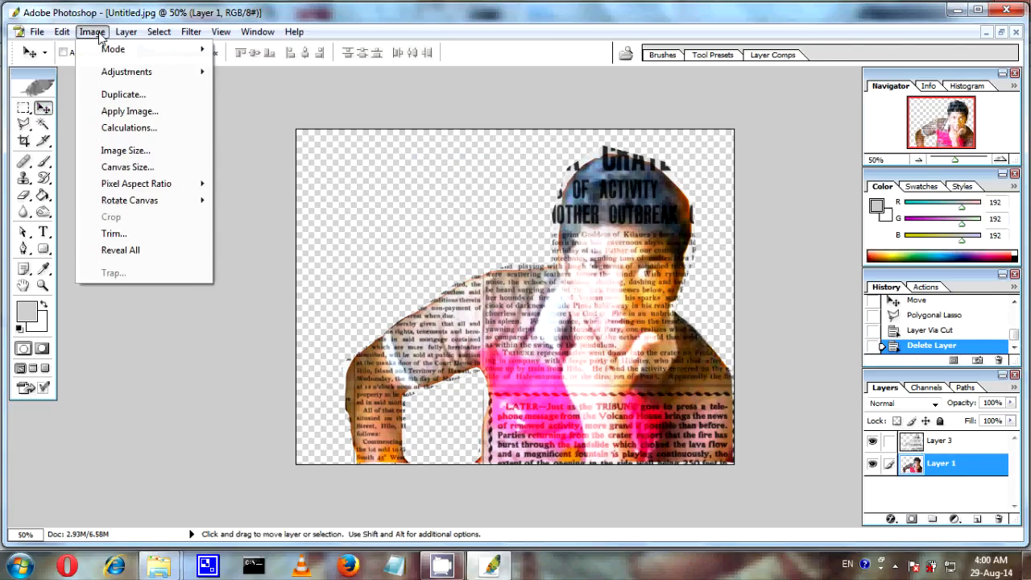
mouse_move(201, 72)
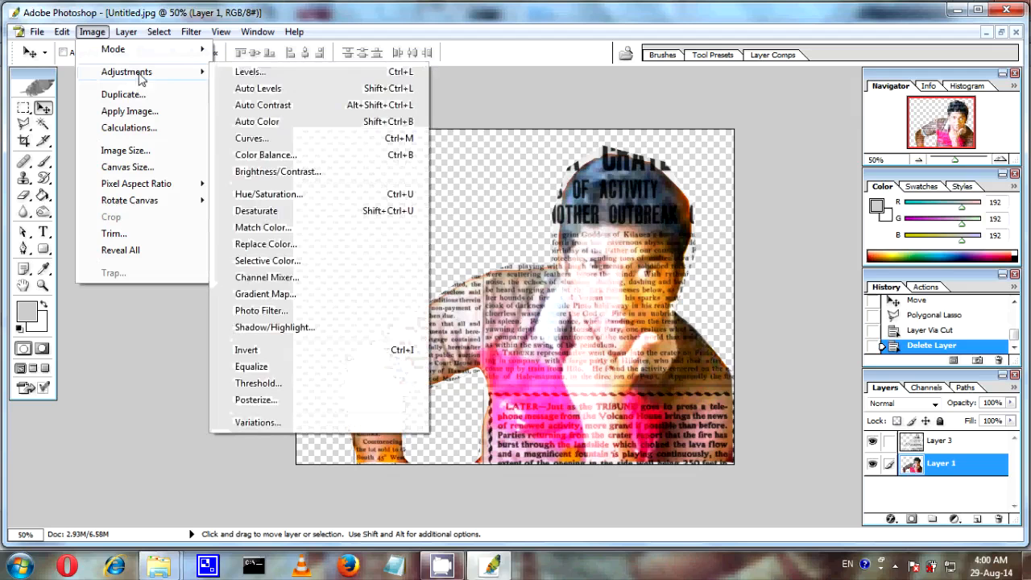
click(270, 198)
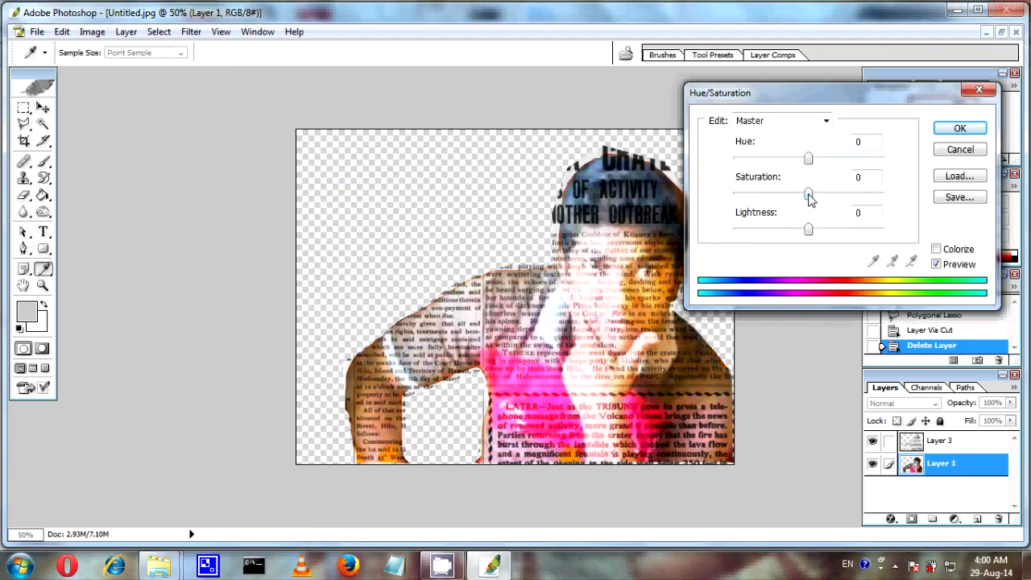
drag(808, 194, 719, 208)
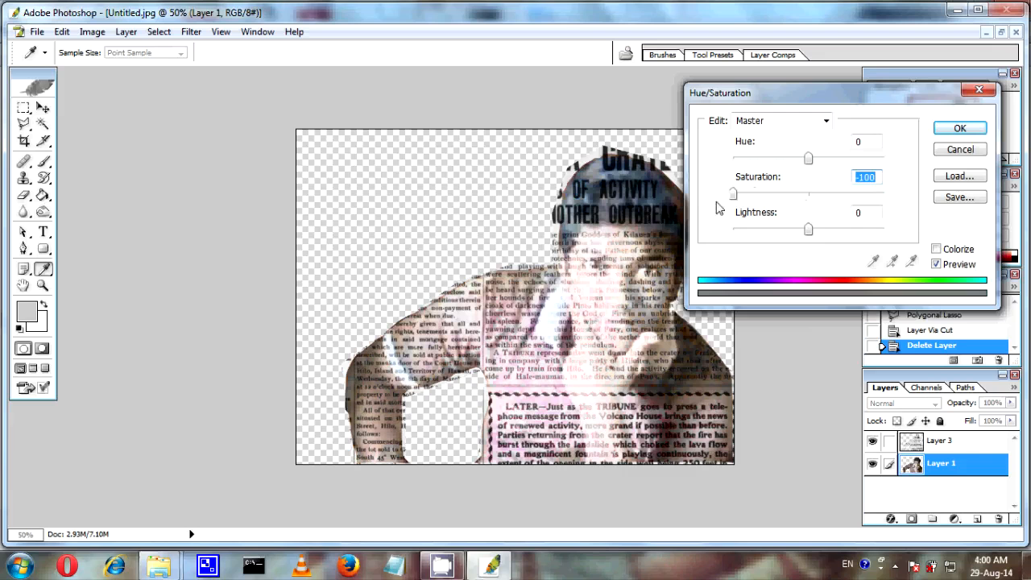
click(964, 131)
key(v)
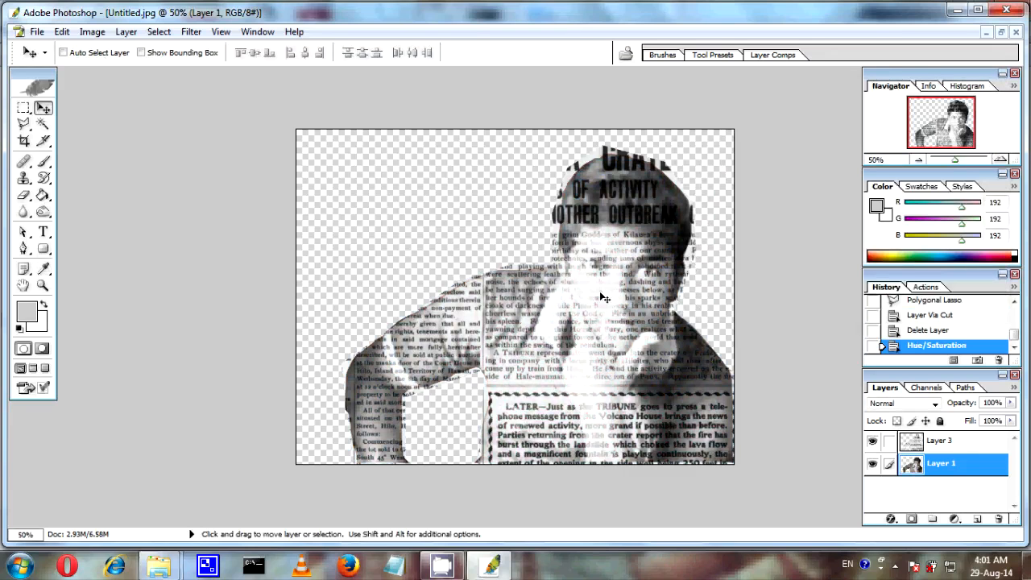
Blur the newsprint over the man's eyes, nose, cheek and forehead on Layer 3 with the Blur tool
click(24, 213)
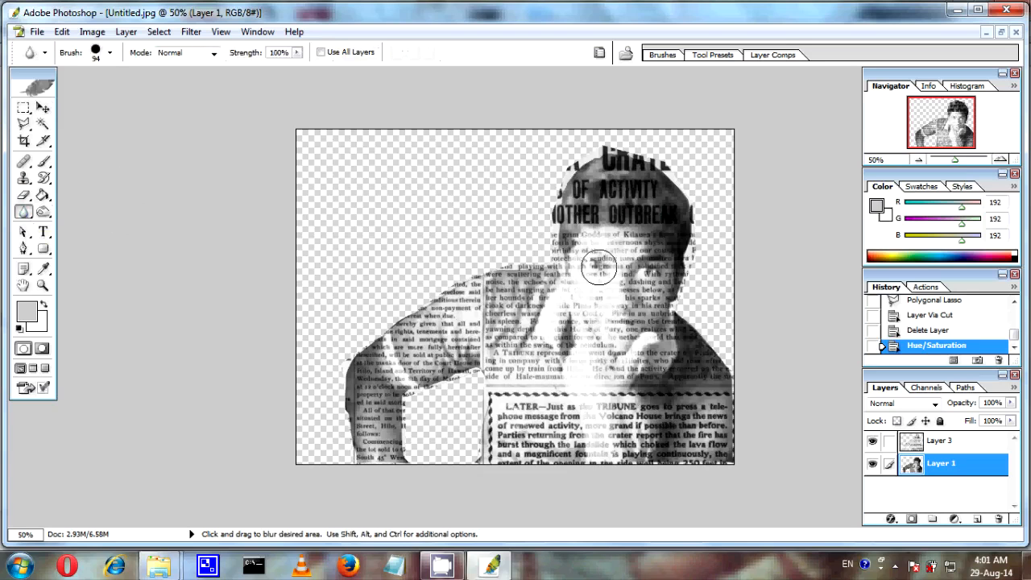
mouse_move(599, 269)
mouse_down()
mouse_move(623, 276)
mouse_move(609, 291)
mouse_move(618, 257)
mouse_move(622, 293)
mouse_move(617, 250)
mouse_up()
key(ctrl+z)
click(922, 447)
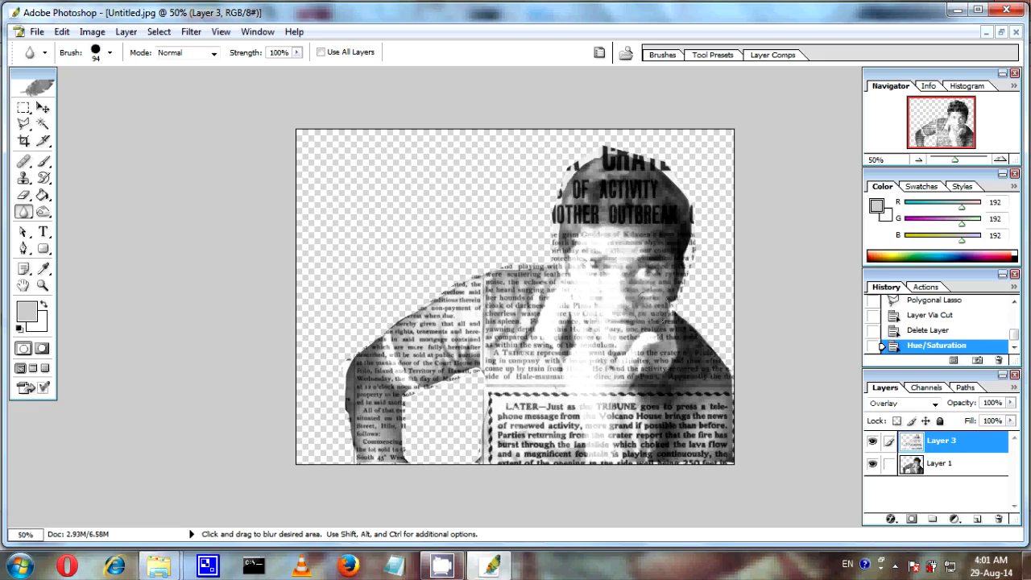
drag(629, 260, 606, 252)
drag(685, 256, 632, 267)
mouse_move(603, 311)
mouse_down()
mouse_move(594, 260)
mouse_move(579, 268)
mouse_up()
drag(588, 228, 598, 206)
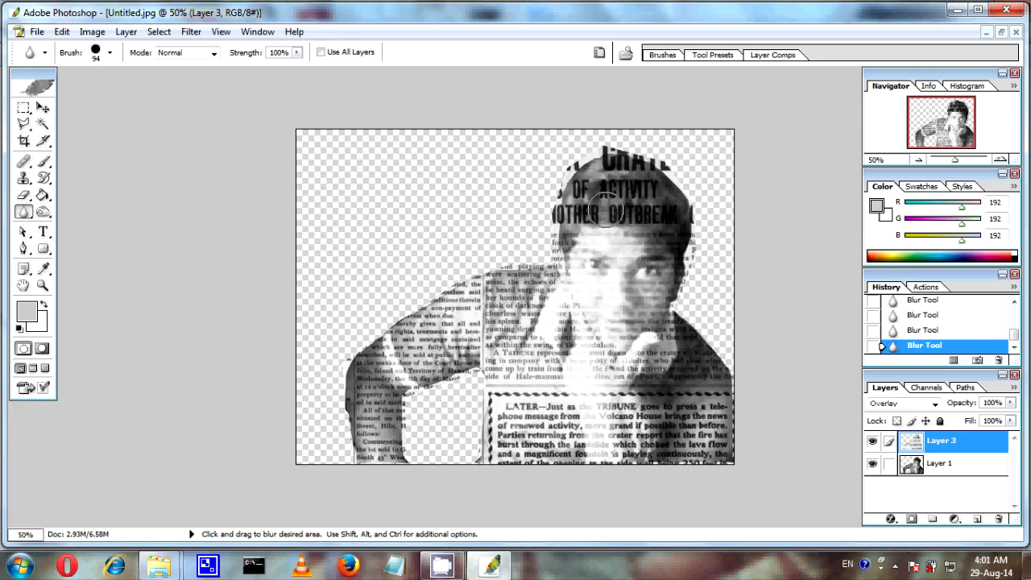
Darken the man's eyes, nose, mouth and cheek on Layer 1 with the Burn tool
click(46, 214)
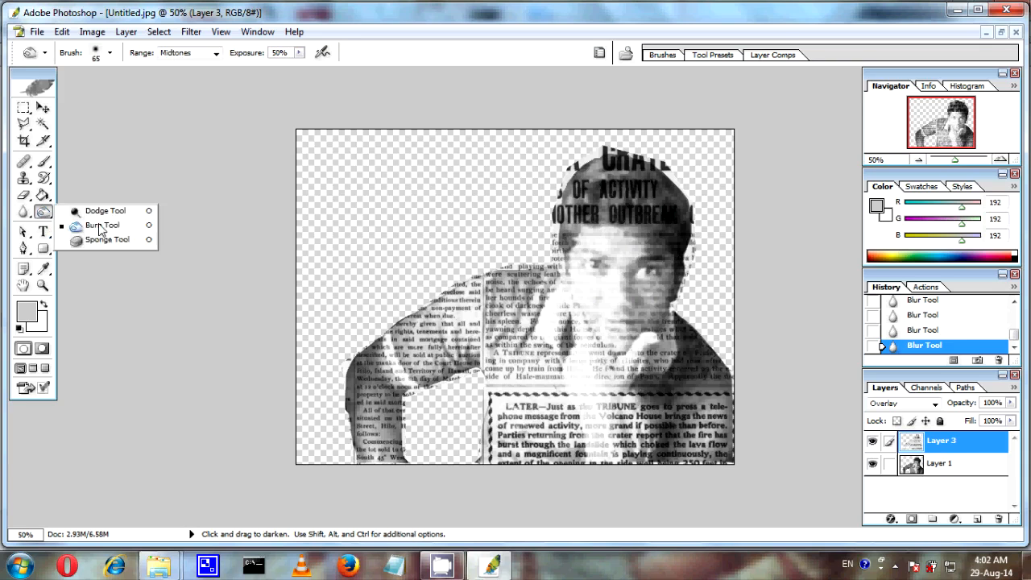
click(100, 228)
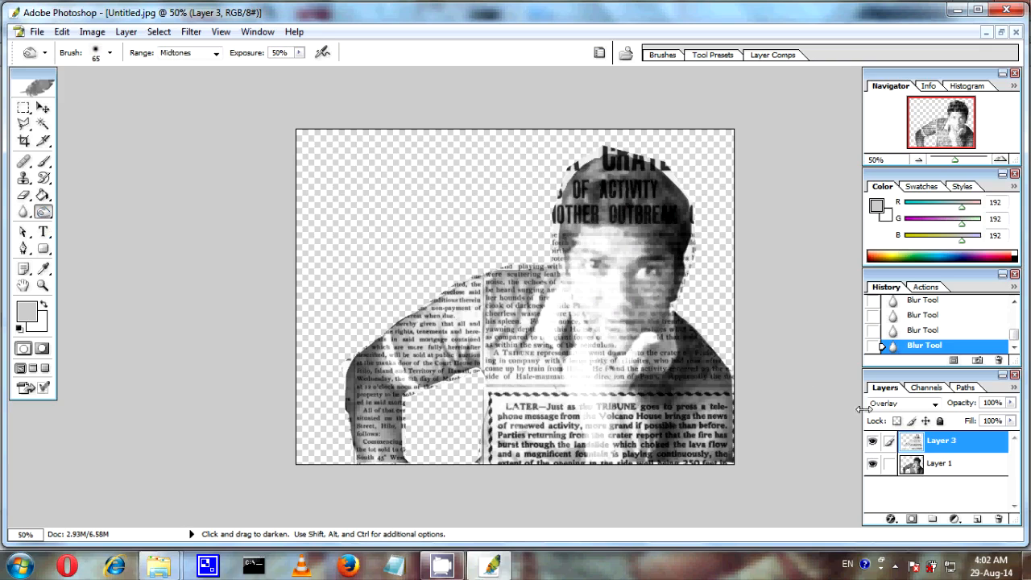
click(936, 468)
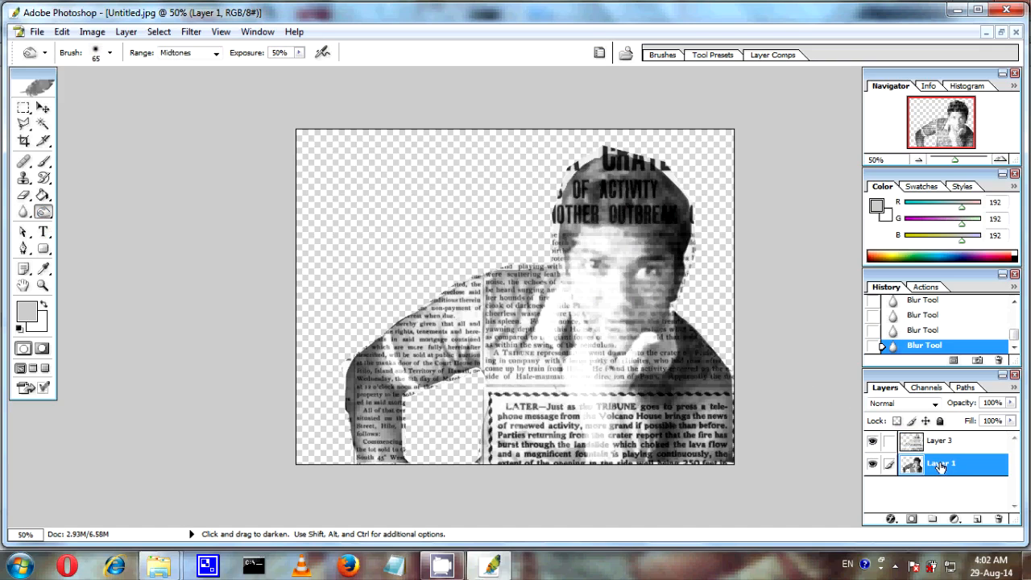
mouse_move(591, 253)
mouse_down()
mouse_move(614, 266)
mouse_move(571, 253)
mouse_move(661, 261)
mouse_move(585, 232)
mouse_move(644, 242)
mouse_move(638, 271)
mouse_up()
mouse_move(636, 274)
mouse_down()
mouse_move(625, 310)
mouse_move(619, 270)
mouse_move(619, 334)
mouse_move(615, 303)
mouse_move(600, 322)
mouse_move(589, 266)
mouse_move(628, 294)
mouse_move(593, 240)
mouse_move(630, 241)
mouse_move(568, 224)
mouse_move(642, 251)
mouse_up()
mouse_move(645, 255)
mouse_down()
mouse_move(666, 262)
mouse_move(620, 330)
mouse_up()
mouse_move(619, 322)
mouse_down()
mouse_move(619, 347)
mouse_move(636, 300)
mouse_move(614, 346)
mouse_move(587, 292)
mouse_up()
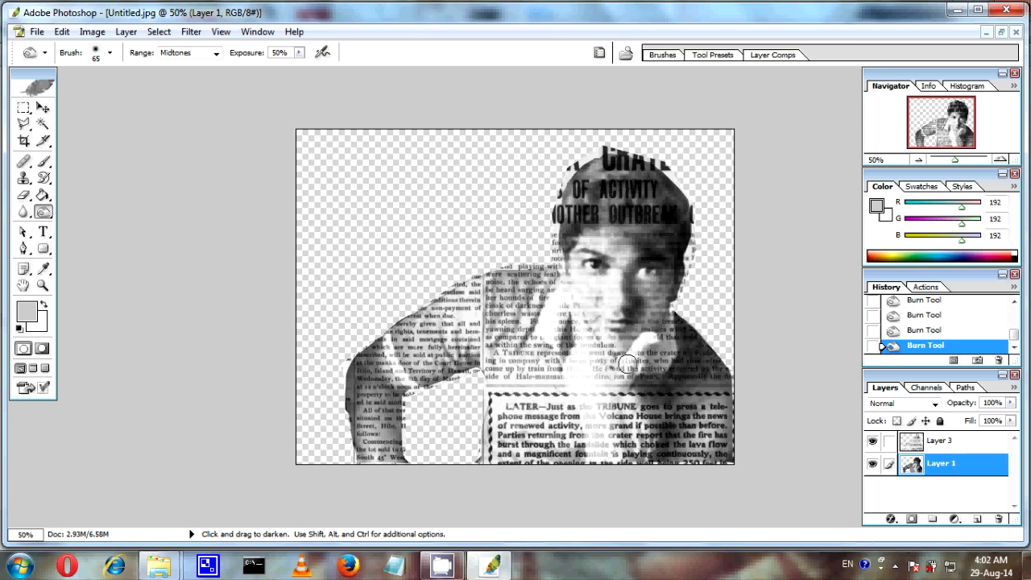
Burn the man's hair, shoulder, chest, hand and bent arm on Layer 1 to deepen the shadows
mouse_move(602, 193)
mouse_down()
mouse_move(555, 223)
mouse_move(598, 177)
mouse_move(653, 184)
mouse_move(669, 213)
mouse_move(665, 188)
mouse_move(676, 291)
mouse_move(659, 317)
mouse_move(667, 264)
mouse_move(662, 322)
mouse_move(667, 307)
mouse_move(689, 375)
mouse_move(699, 346)
mouse_move(714, 470)
mouse_move(700, 394)
mouse_move(694, 487)
mouse_move(696, 350)
mouse_move(718, 451)
mouse_move(713, 377)
mouse_up()
mouse_move(700, 442)
mouse_down()
mouse_move(657, 342)
mouse_move(648, 453)
mouse_move(648, 338)
mouse_move(637, 358)
mouse_move(648, 335)
mouse_move(606, 419)
mouse_move(632, 347)
mouse_move(608, 477)
mouse_move(605, 410)
mouse_move(629, 469)
mouse_move(598, 370)
mouse_move(623, 343)
mouse_up()
mouse_move(631, 401)
mouse_down()
mouse_move(649, 335)
mouse_move(574, 304)
mouse_move(603, 355)
mouse_move(566, 294)
mouse_move(572, 304)
mouse_move(582, 282)
mouse_move(594, 304)
mouse_move(569, 286)
mouse_move(542, 378)
mouse_move(535, 361)
mouse_move(549, 336)
mouse_up()
mouse_move(460, 362)
mouse_down()
mouse_move(409, 388)
mouse_move(455, 341)
mouse_move(431, 360)
mouse_move(403, 406)
mouse_move(406, 443)
mouse_move(380, 466)
mouse_move(405, 389)
mouse_move(401, 450)
mouse_move(385, 407)
mouse_move(391, 466)
mouse_move(401, 373)
mouse_move(473, 351)
mouse_move(435, 355)
mouse_up()
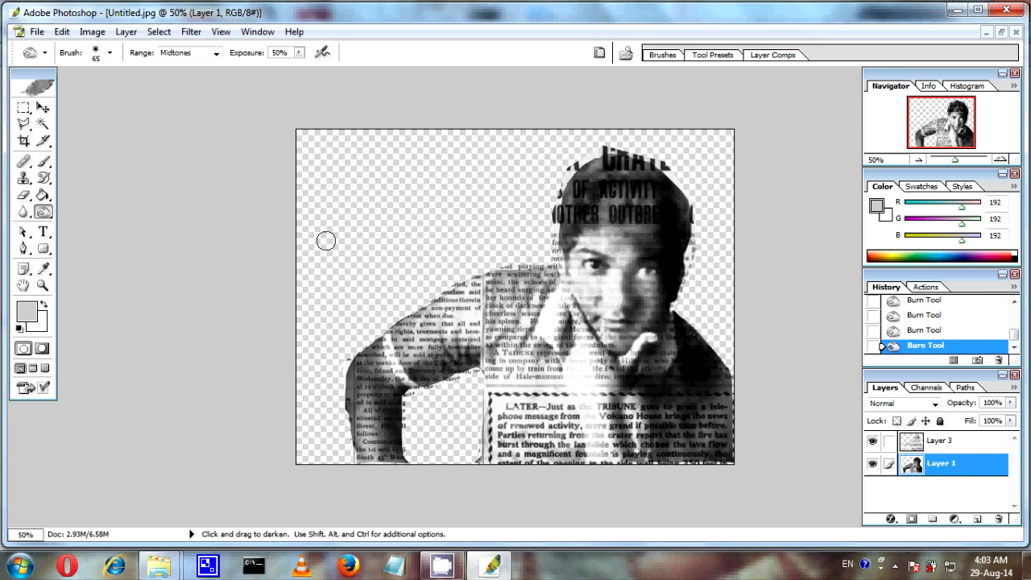
Erase the newsprint on Layer 3 that spills past the outline of the man's head and shoulder
click(24, 196)
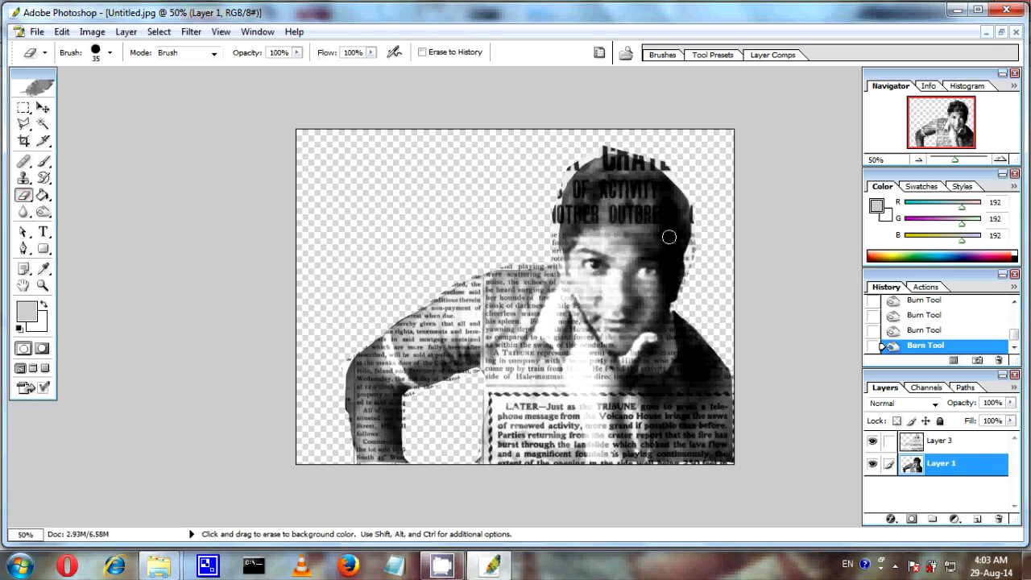
click(930, 449)
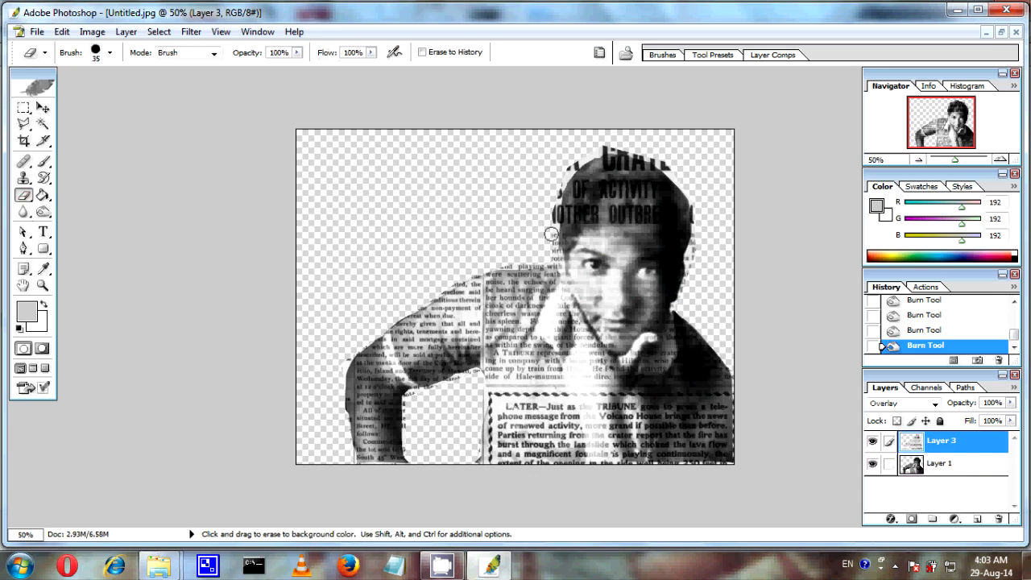
mouse_move(551, 236)
mouse_down()
mouse_move(576, 157)
mouse_move(649, 150)
mouse_move(674, 168)
mouse_move(698, 220)
mouse_move(690, 269)
mouse_up()
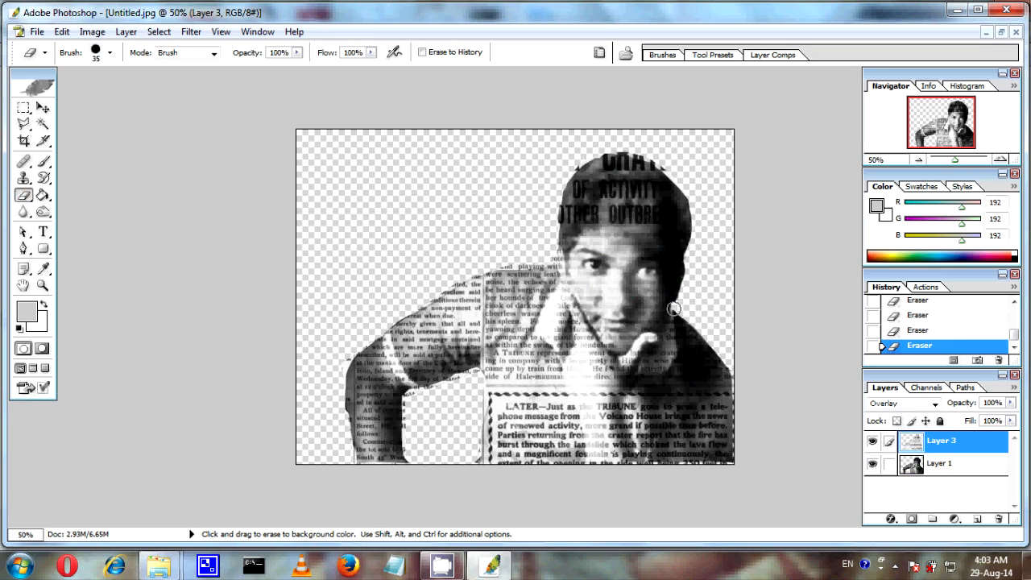
mouse_move(557, 256)
mouse_down()
mouse_move(492, 269)
mouse_move(431, 292)
mouse_up()
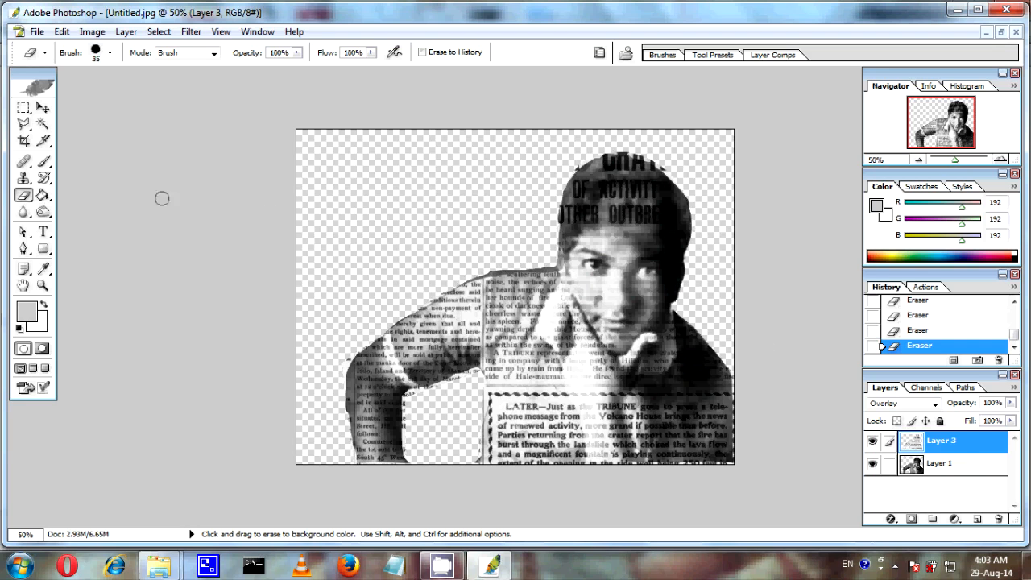
Blur the newsprint on Layer 3 over the man's collar, shoulders and arm with the Blur tool
click(23, 212)
mouse_move(580, 305)
mouse_down()
mouse_move(513, 270)
mouse_move(419, 298)
mouse_up()
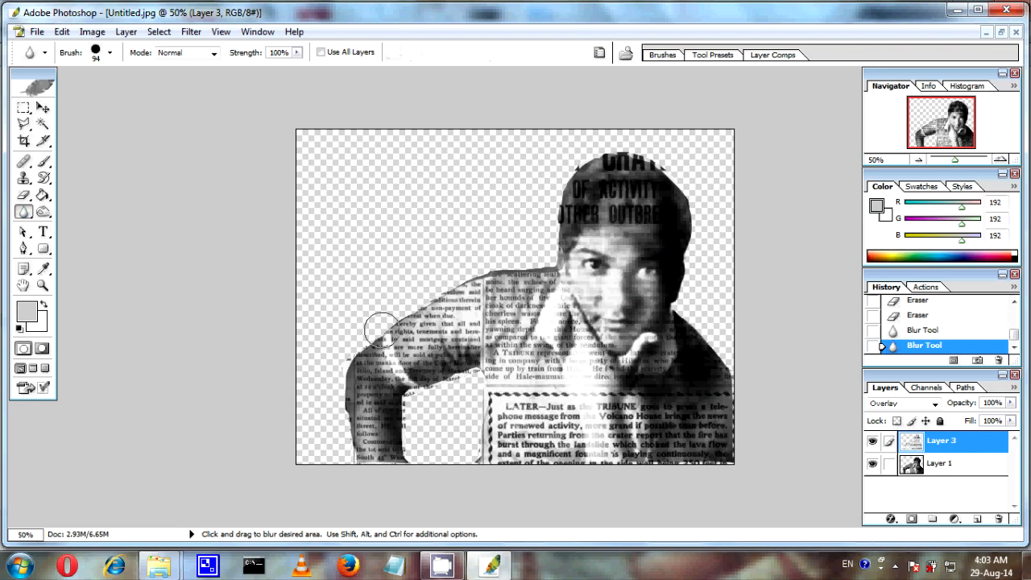
drag(372, 420, 339, 447)
mouse_move(693, 413)
mouse_down()
mouse_move(713, 368)
mouse_move(698, 350)
mouse_up()
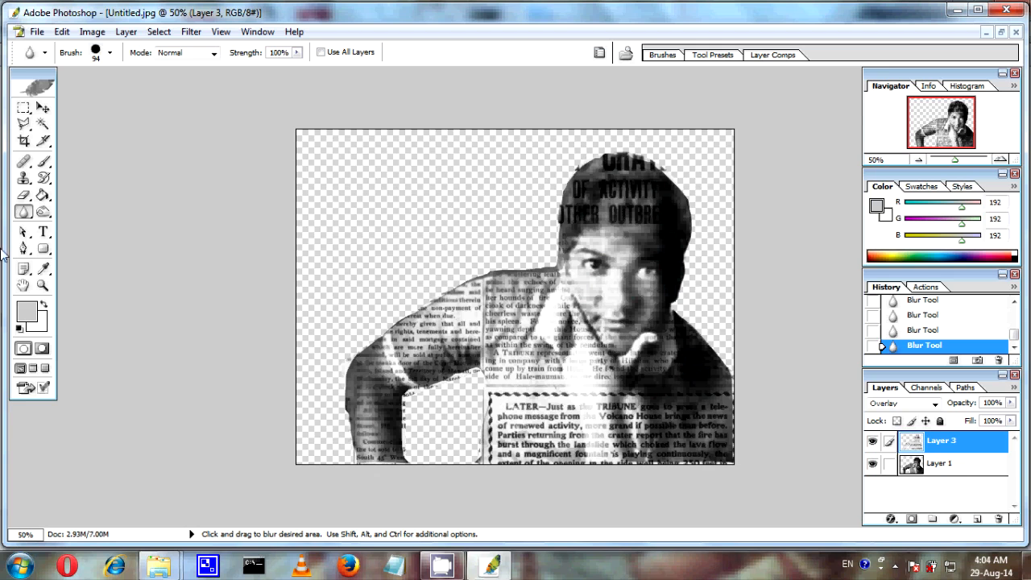
Add a white solid color fill layer at 100% opacity and move it beneath Layer 1 as the background
click(121, 34)
mouse_move(191, 32)
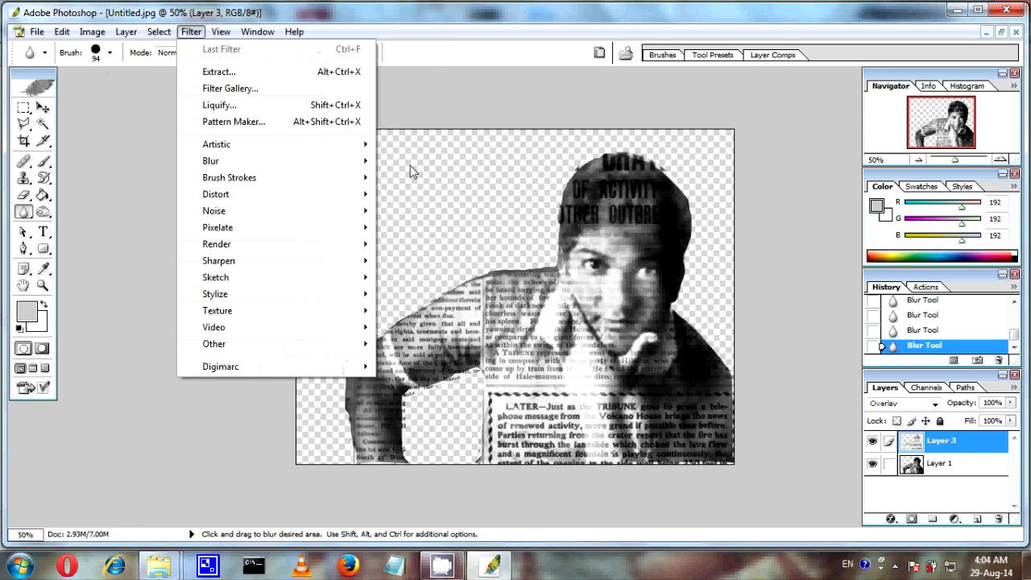
mouse_move(134, 31)
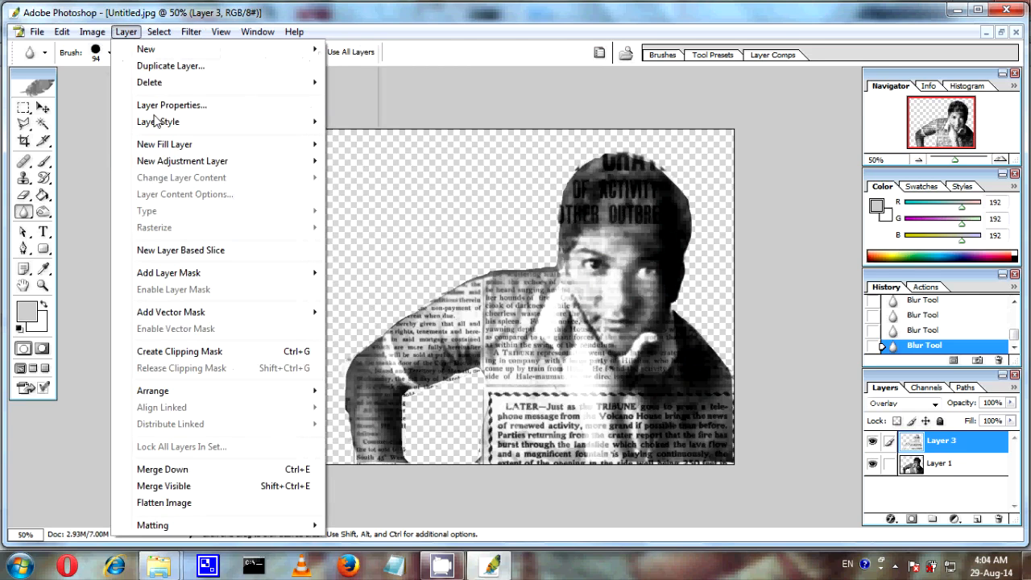
mouse_move(311, 144)
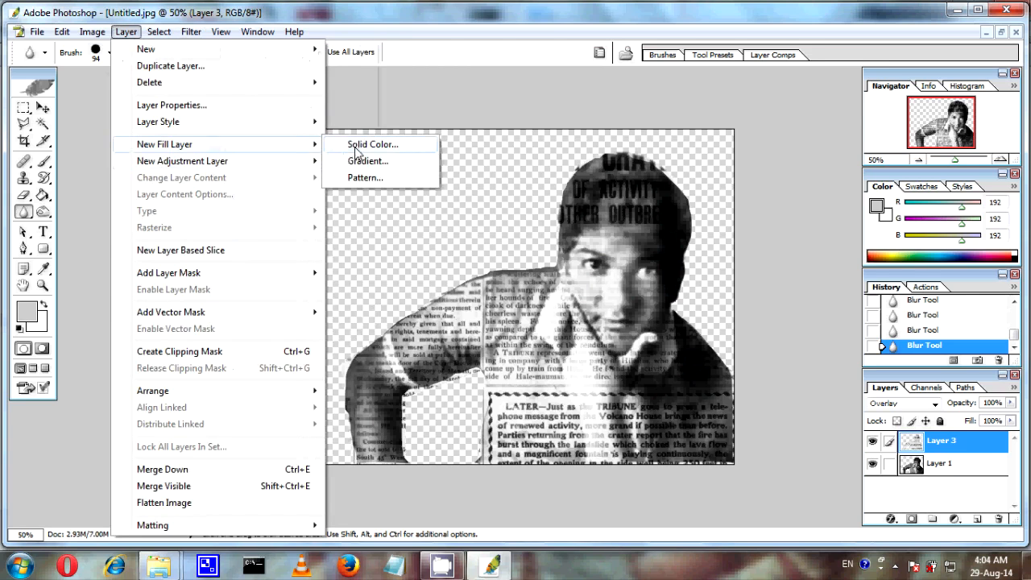
click(357, 146)
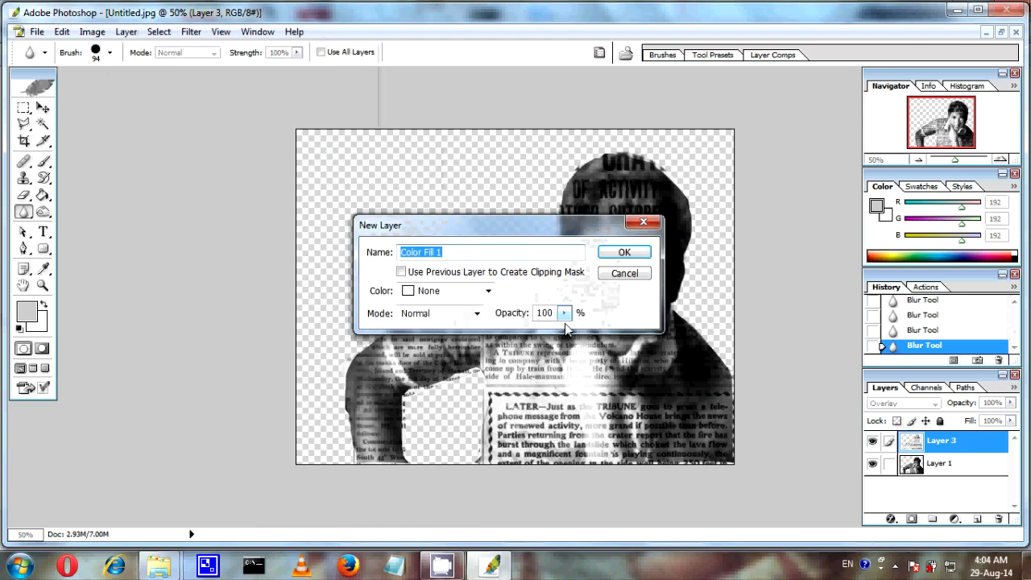
click(621, 254)
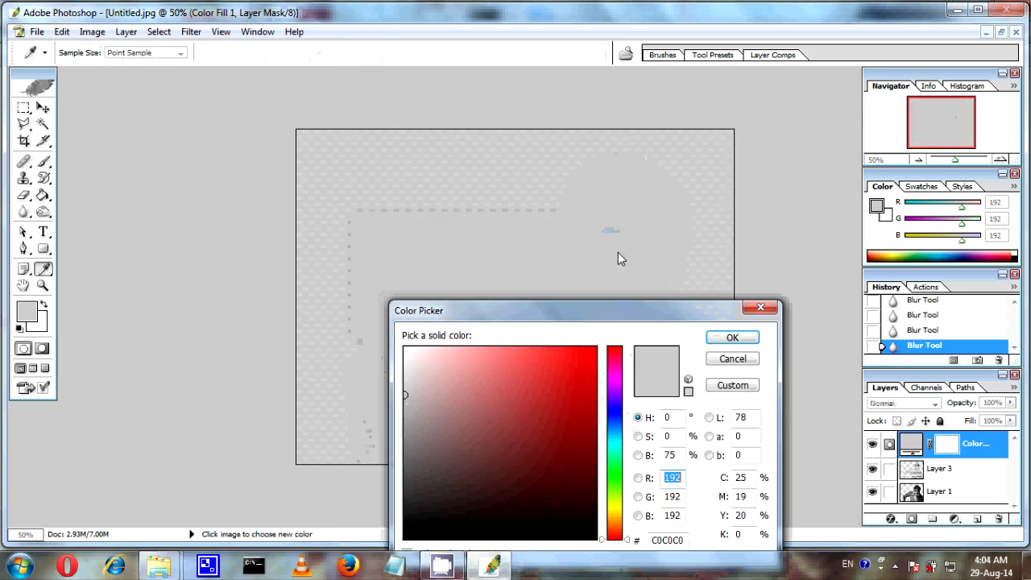
drag(432, 363, 403, 346)
click(732, 338)
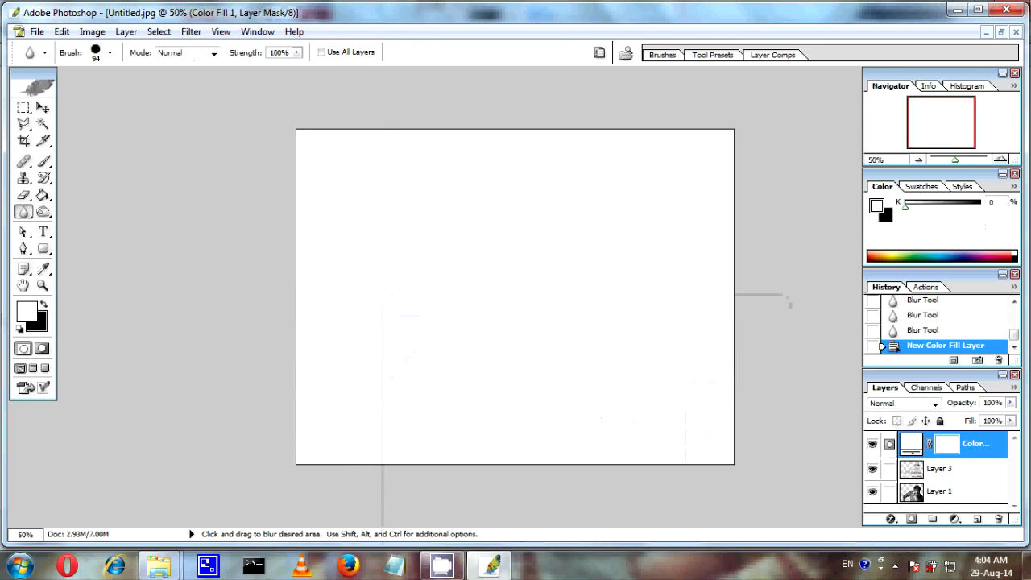
click(43, 108)
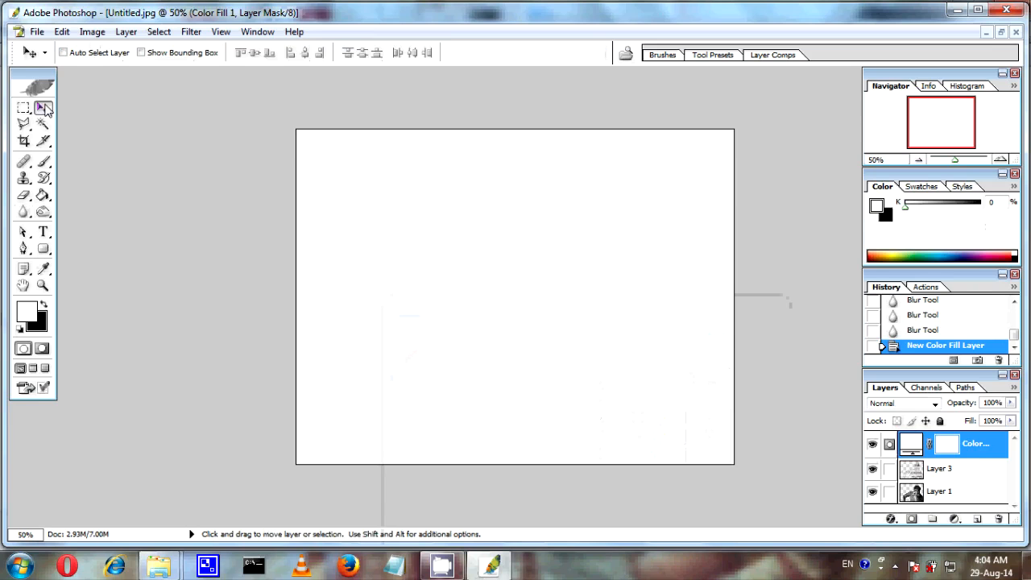
drag(977, 445, 964, 501)
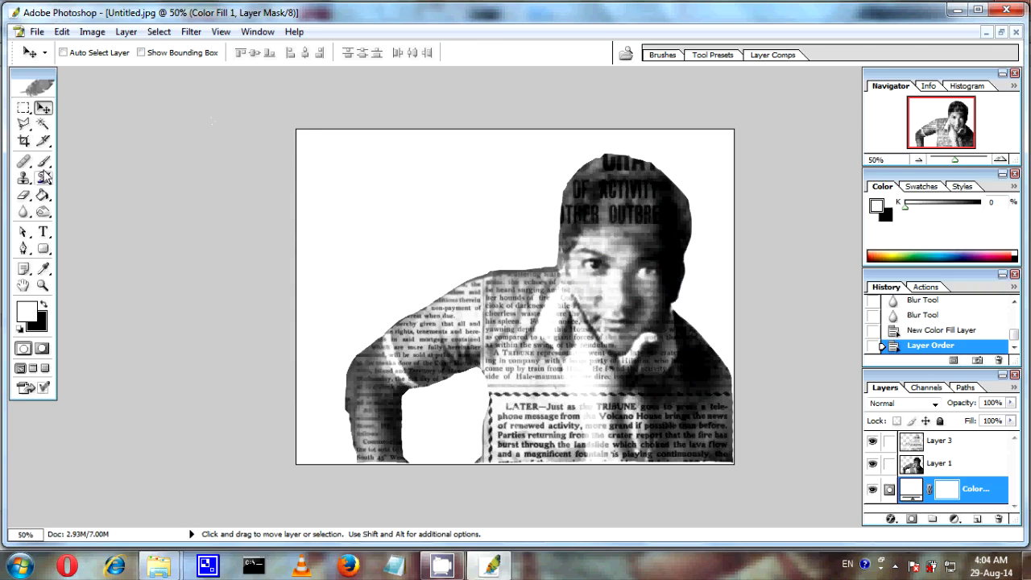
Add the person's first name as black (#000000) 60 pt TRAGIC BRK text in the white area above the man's bent arm
click(43, 232)
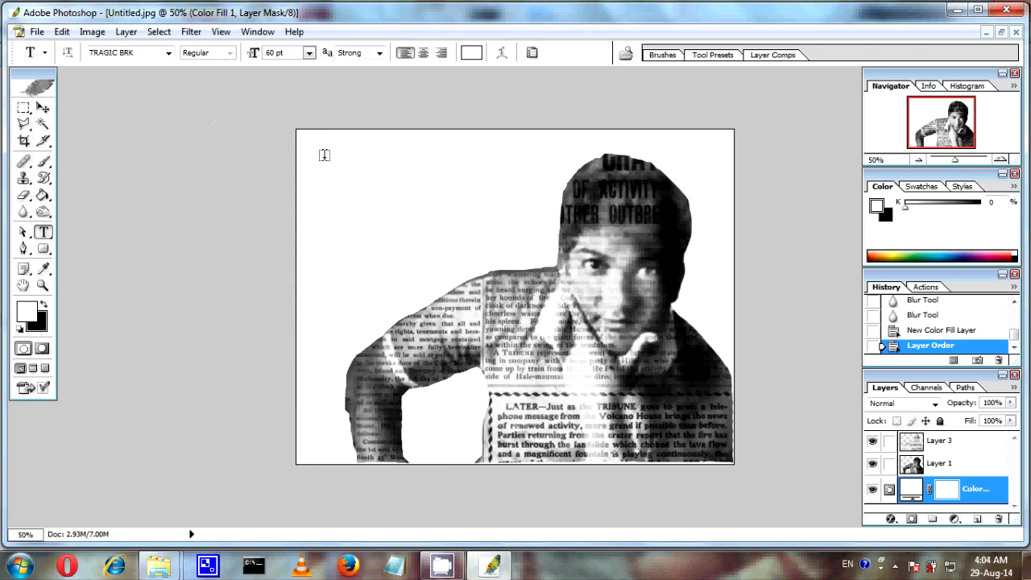
click(359, 167)
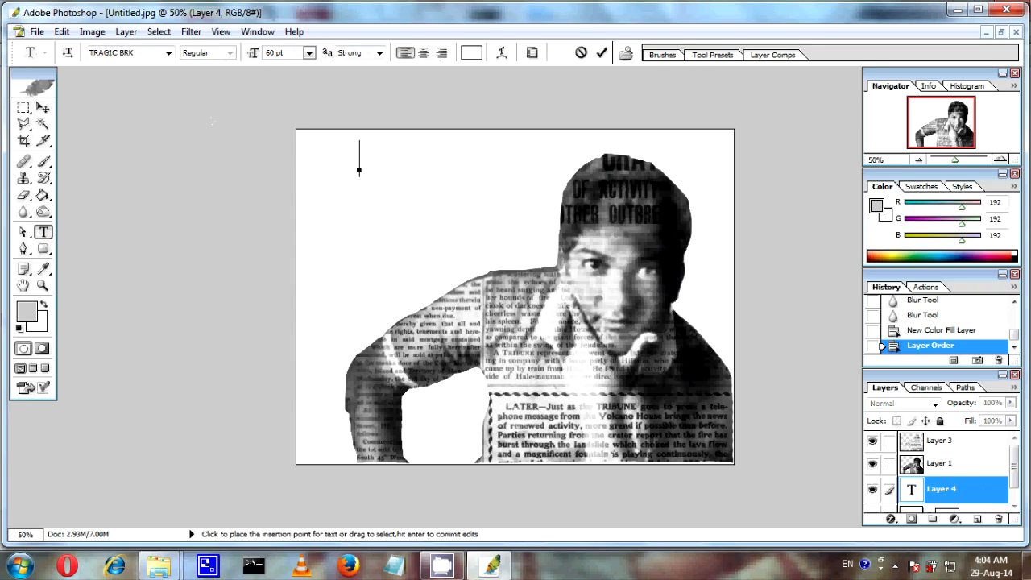
click(472, 53)
drag(511, 506, 546, 556)
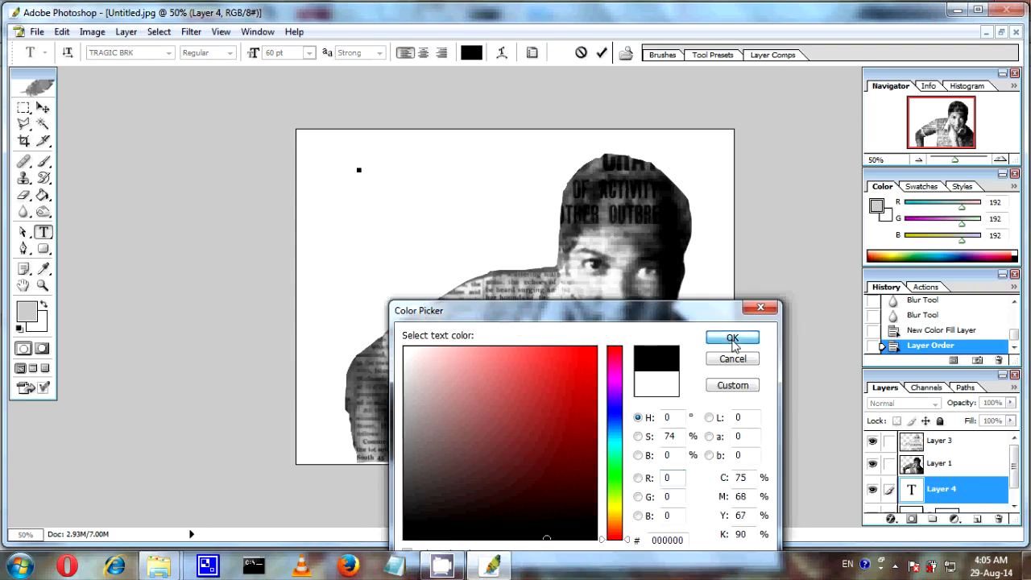
click(732, 337)
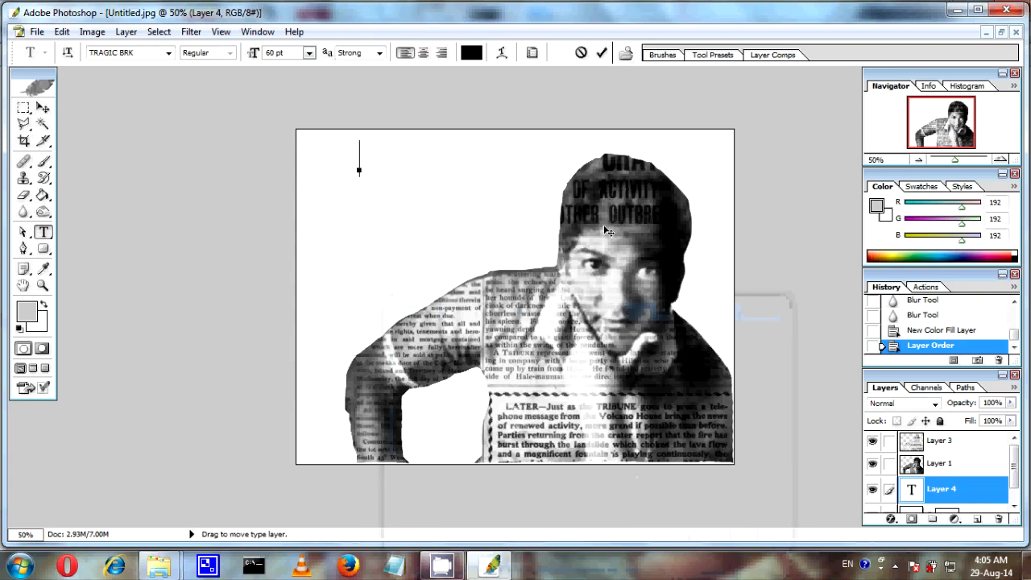
click(467, 51)
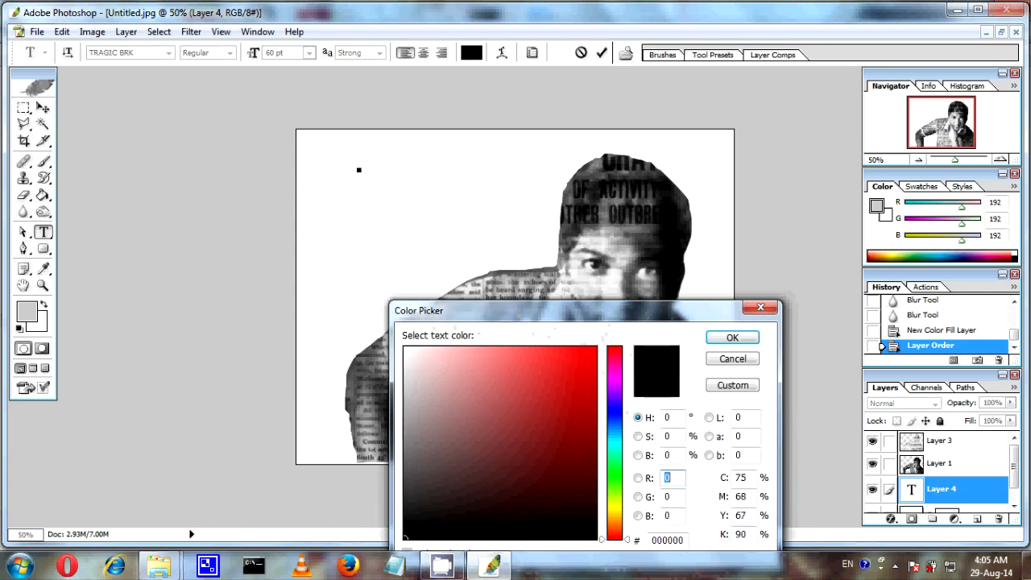
click(760, 307)
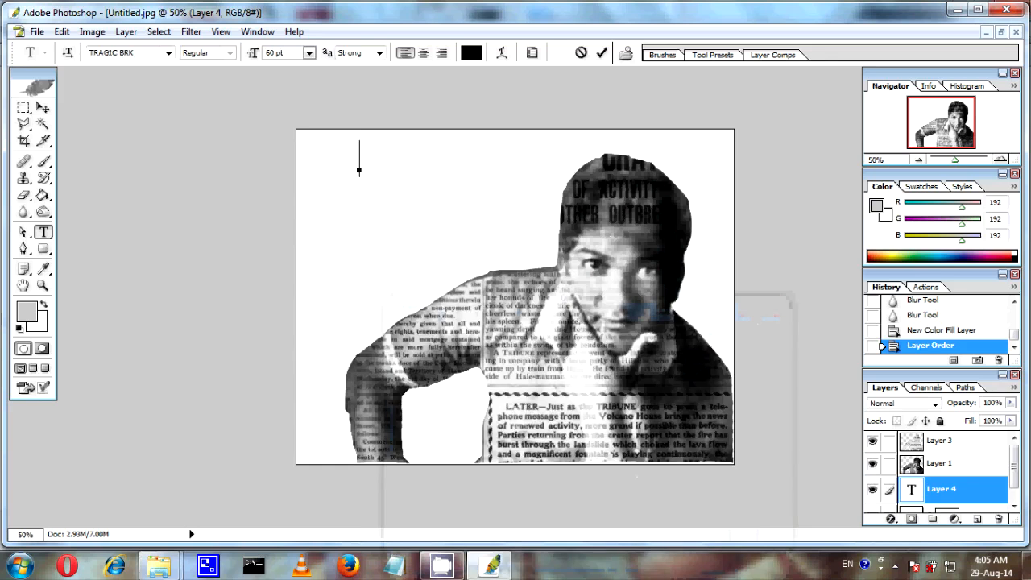
text(Logesh)
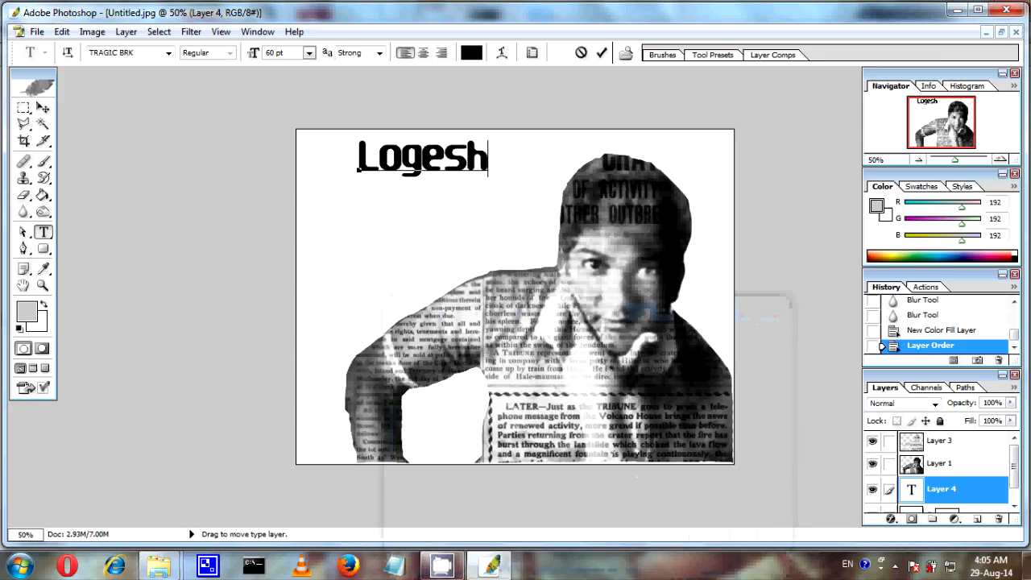
click(43, 108)
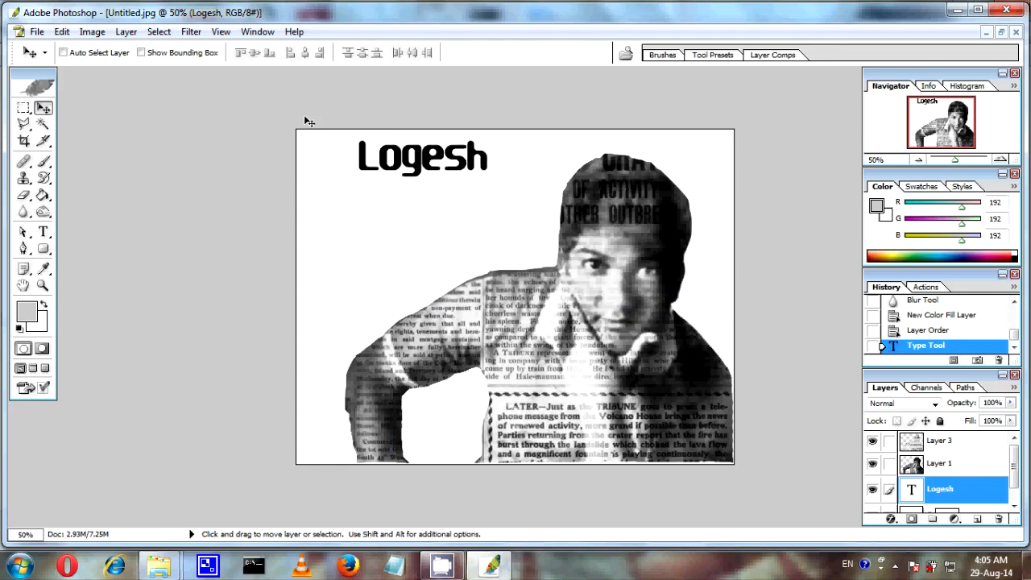
Change the name text to vertical orientation and move it into the upper-left corner of the canvas
click(44, 231)
click(403, 157)
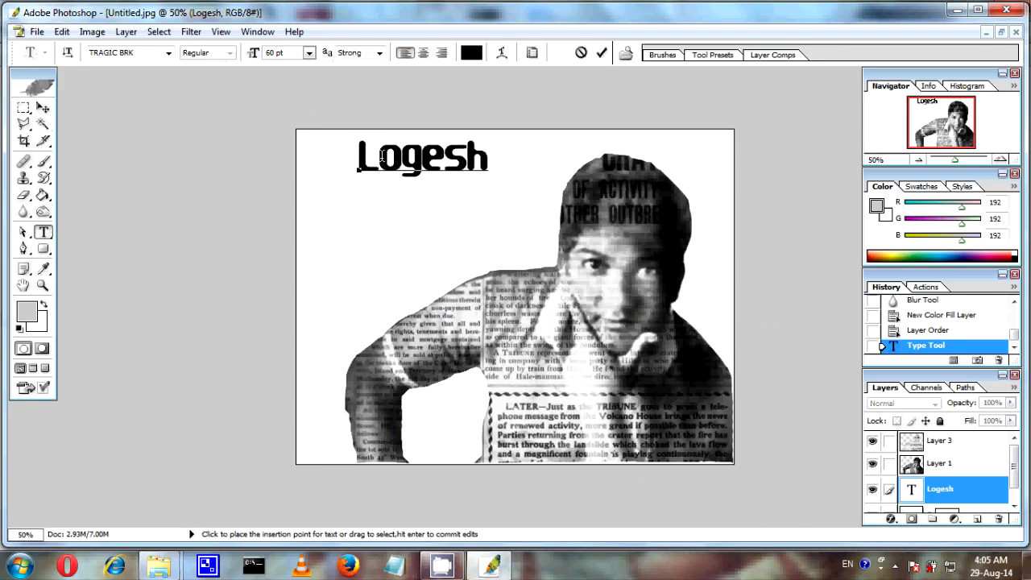
click(69, 56)
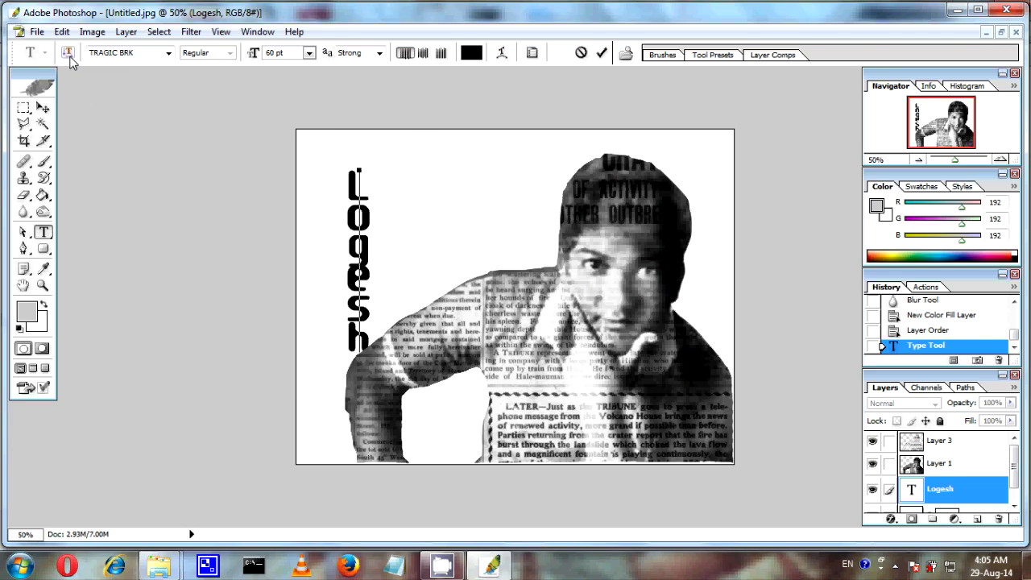
click(44, 107)
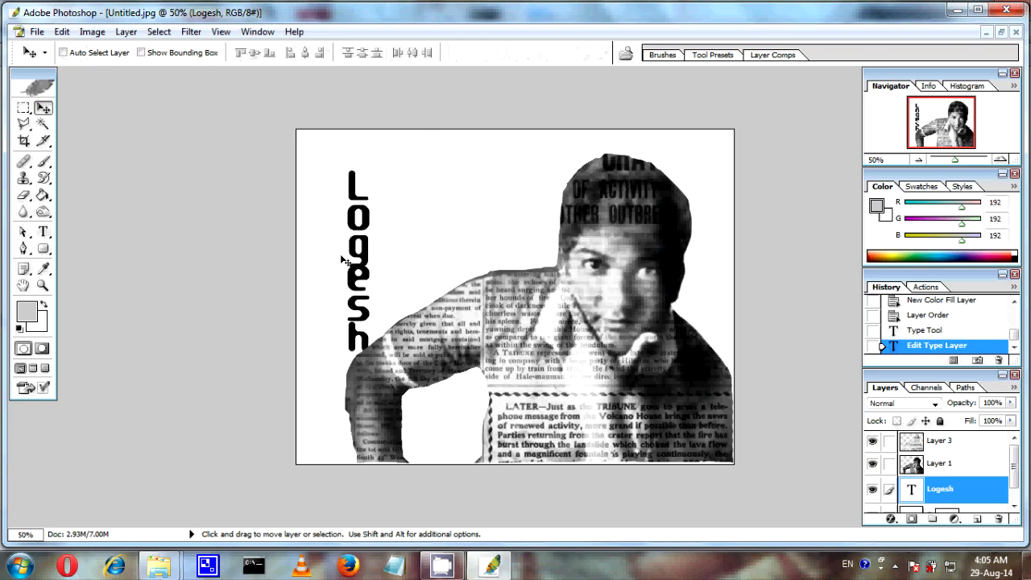
drag(364, 247, 341, 220)
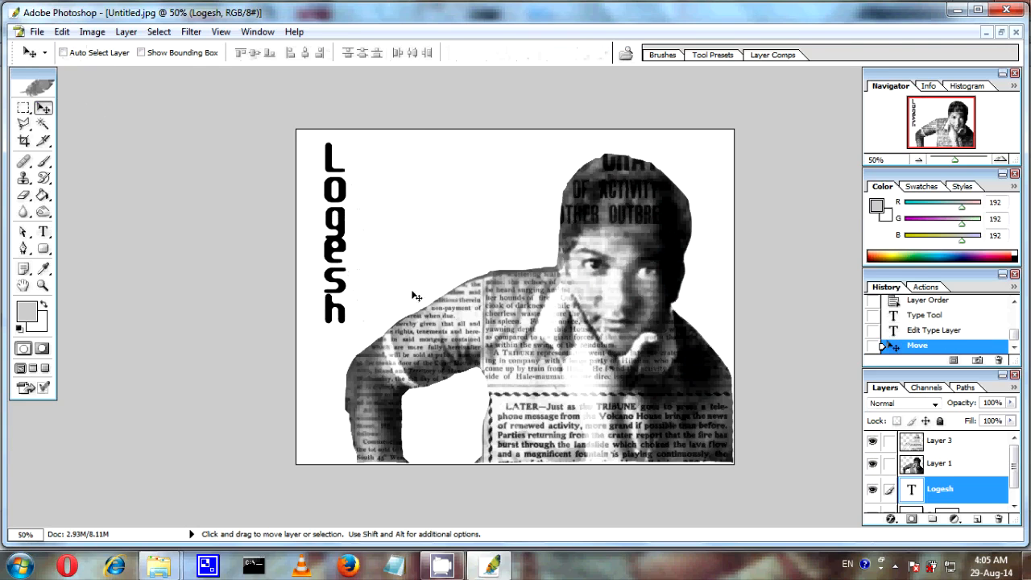